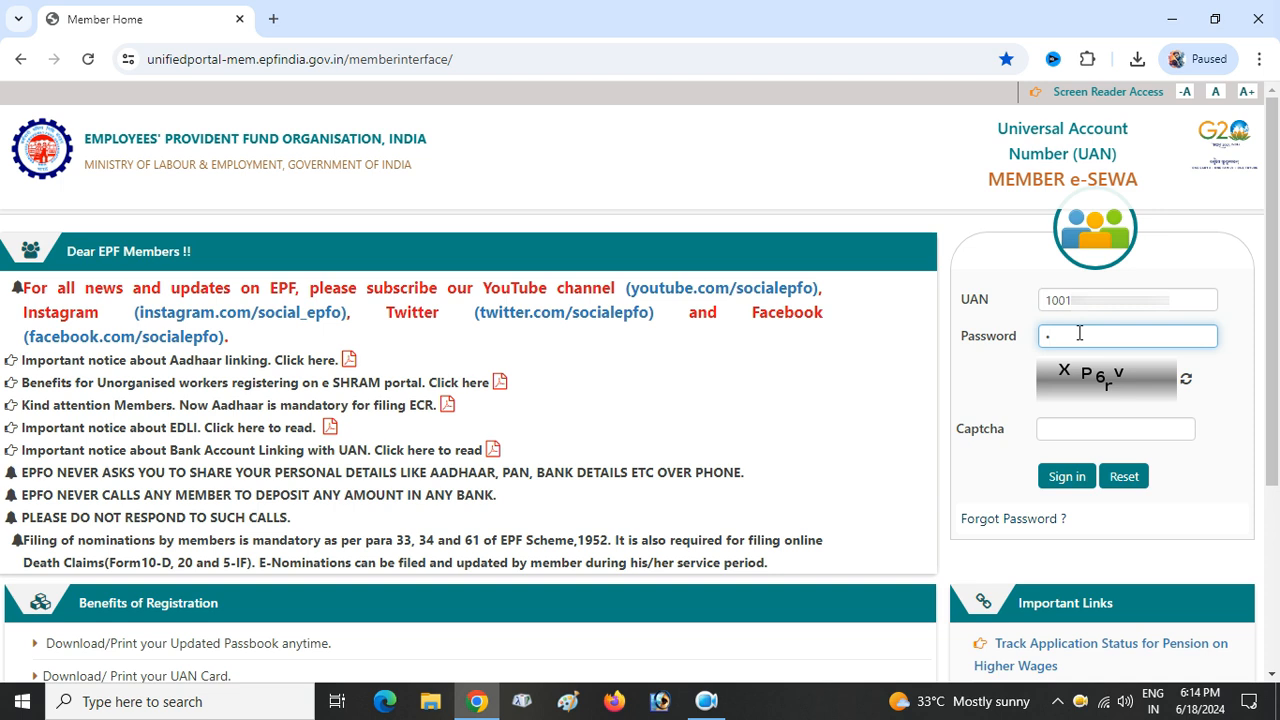
- Enter the account password and the displayed captcha, then sign in to the member account
type("•••••••")
left_click(1068, 438)
type("x")
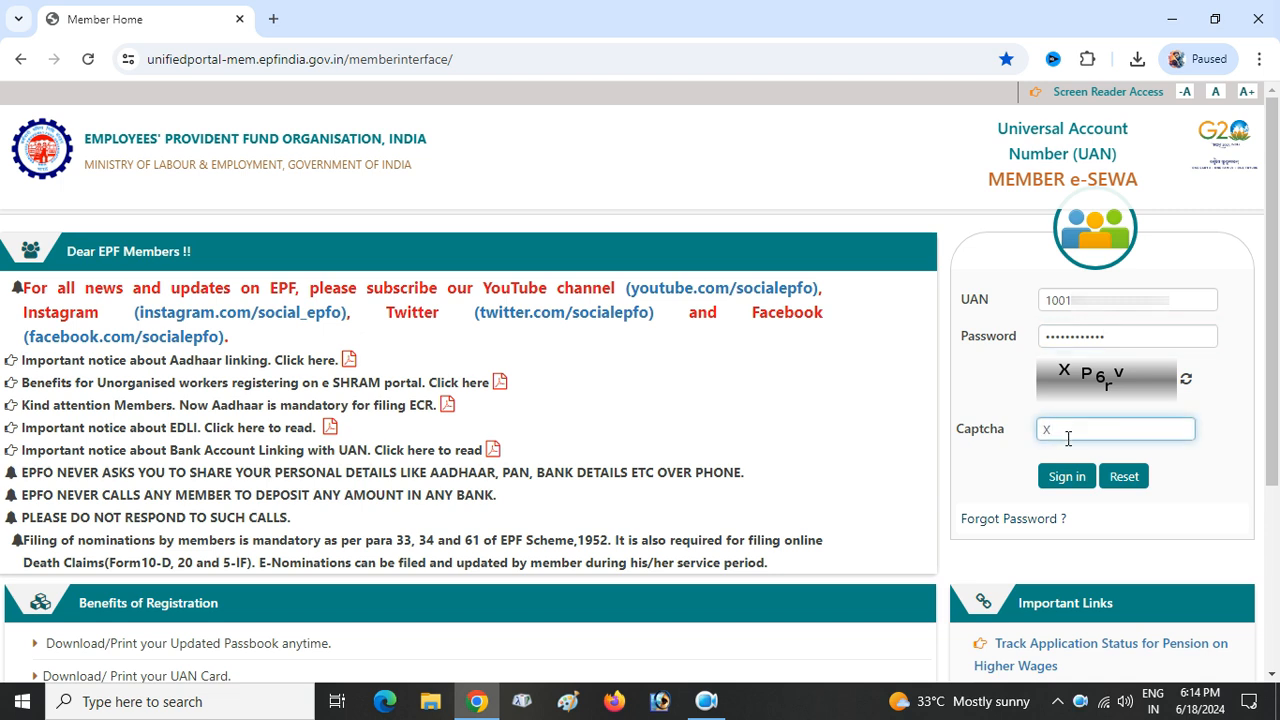
type("P6rv")
left_click(1067, 484)
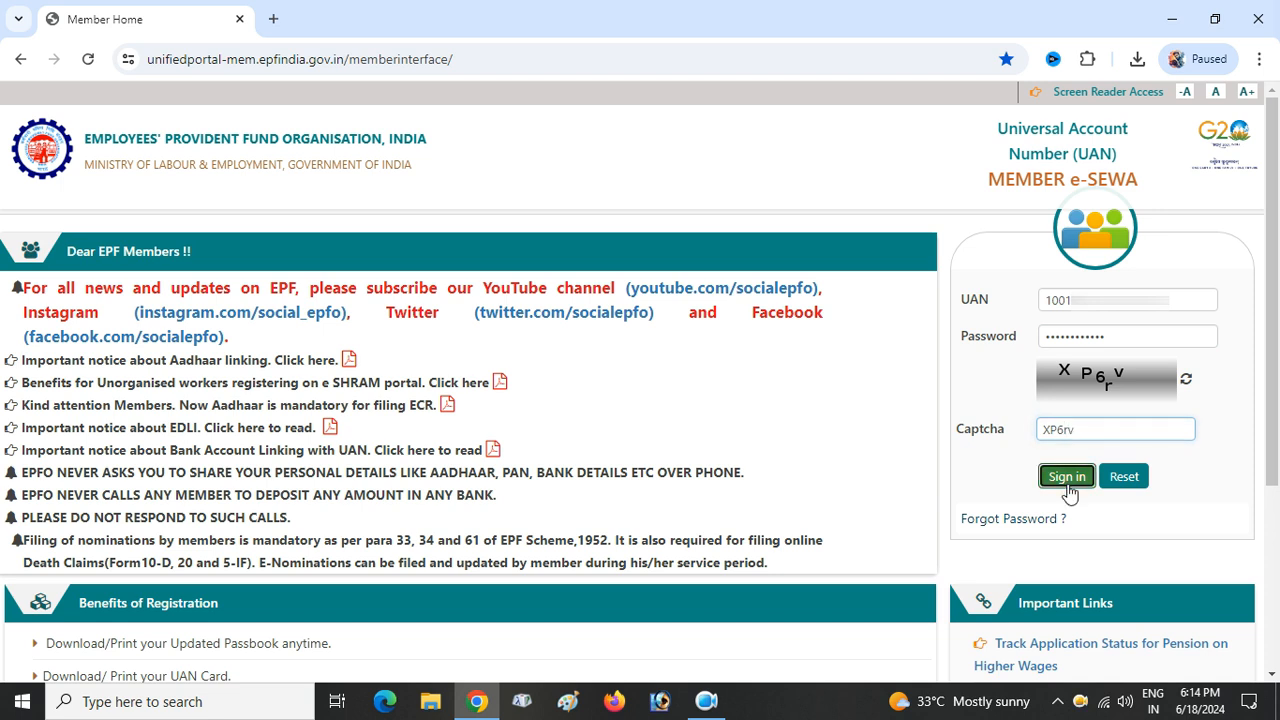
left_click(1067, 482)
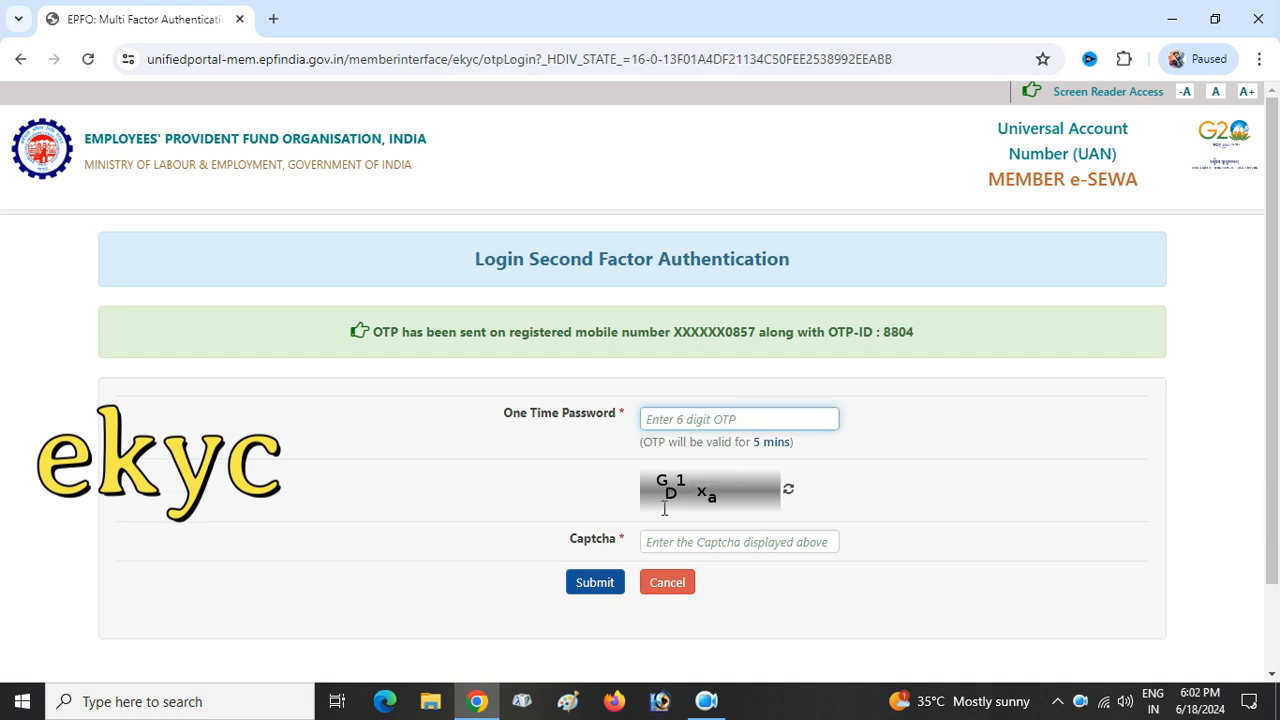
- Enter the second-factor OTP and the displayed captcha to finish logging in
left_click(689, 410)
type("••••")
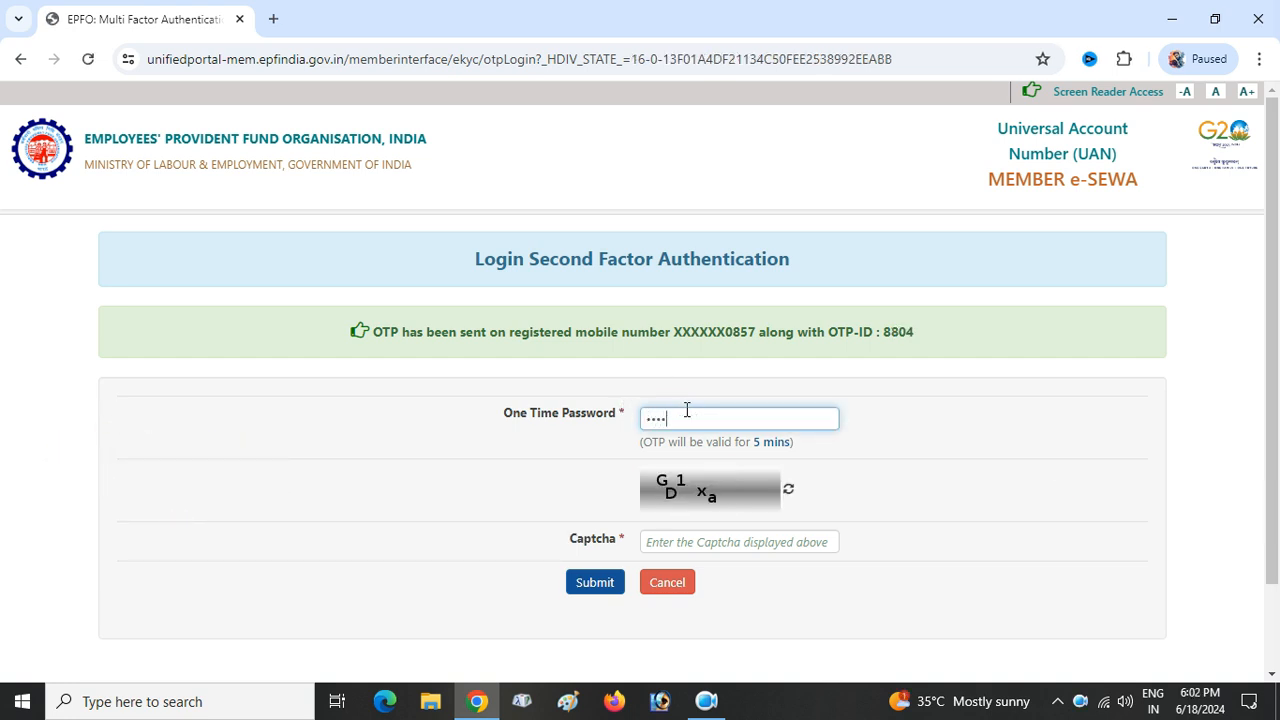
type("••")
left_click(685, 543)
type("GD")
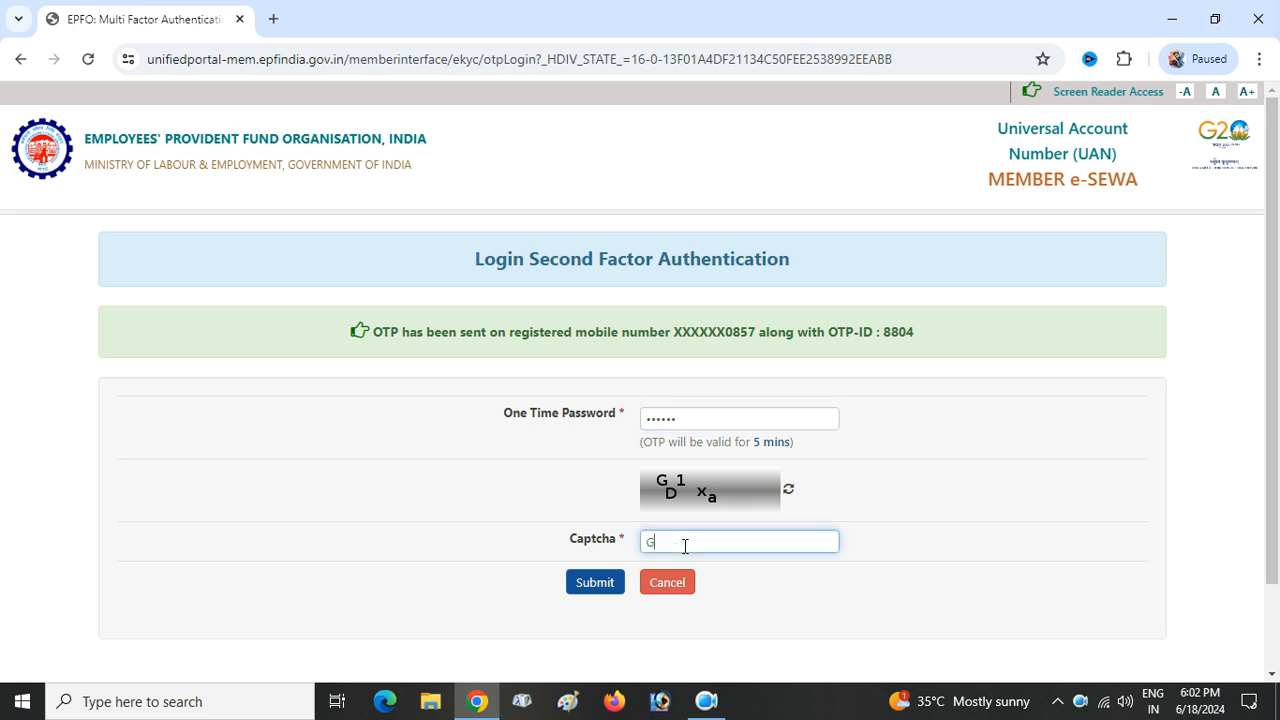
type("1xa")
left_click(598, 583)
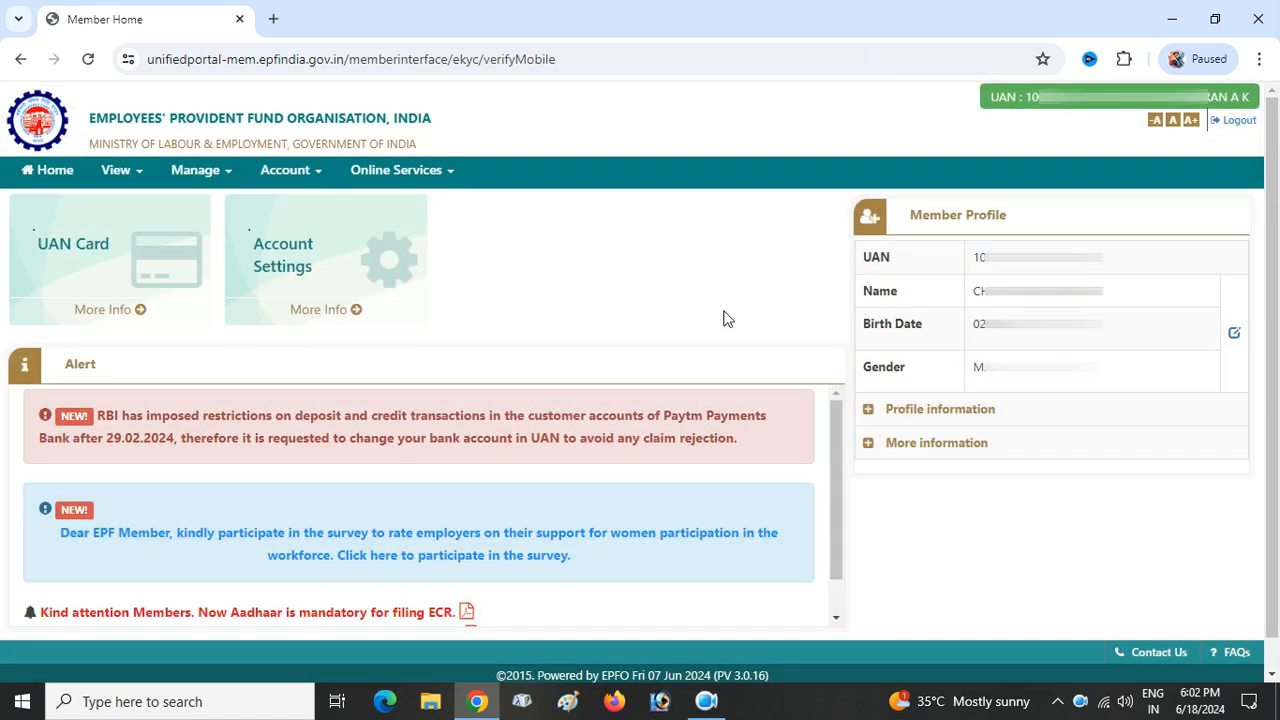
- Verify the bank account number under CLAIM (FORM-31,19,10C&10D), accept the undertaking, and proceed to the claim
left_click(415, 180)
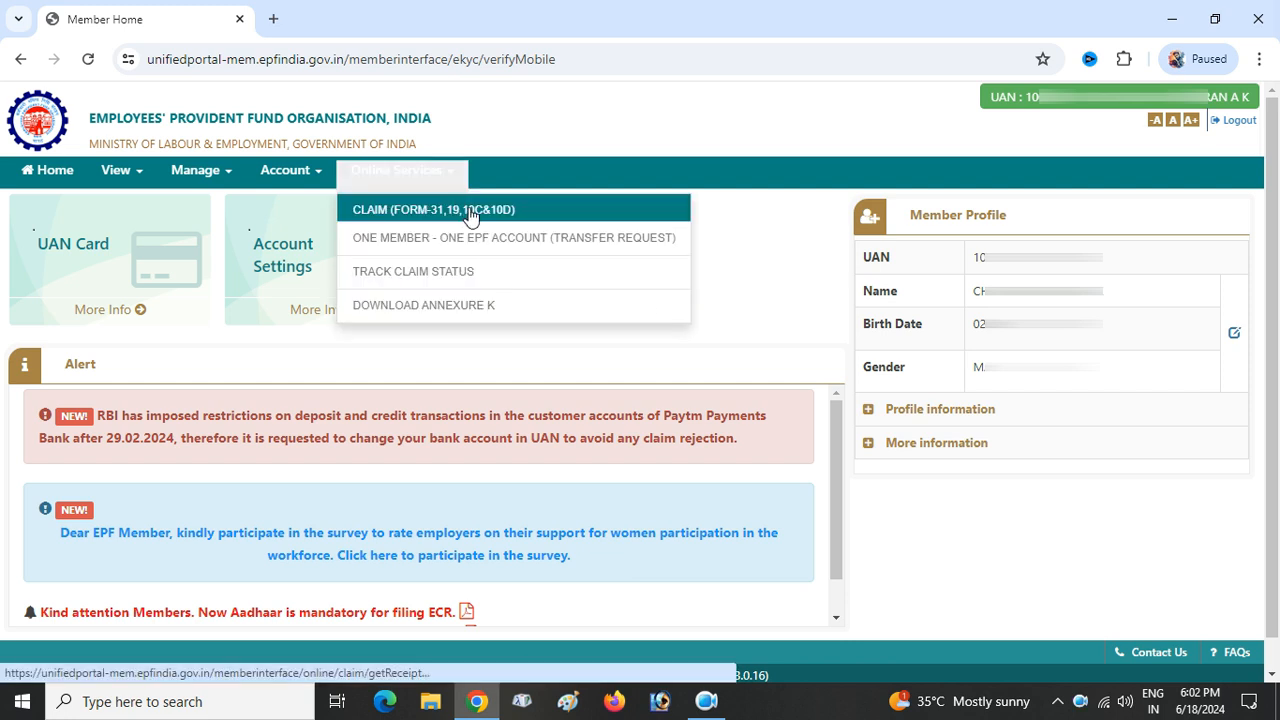
left_click(471, 217)
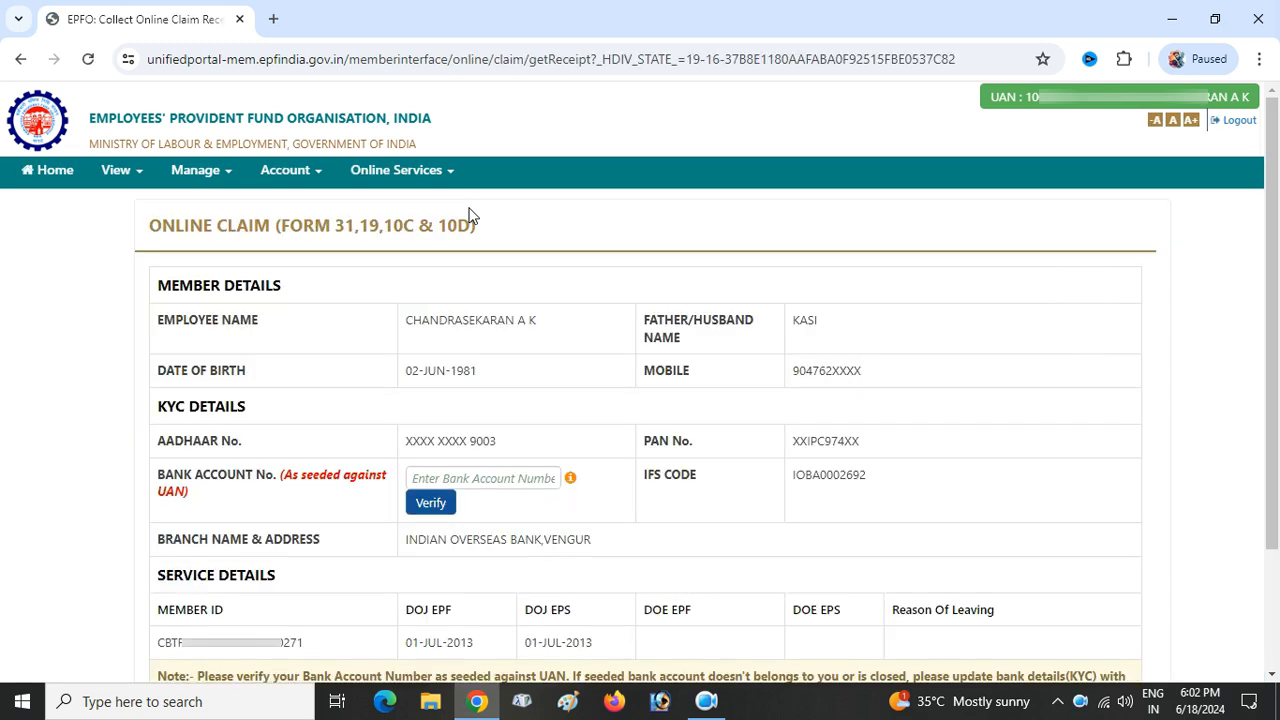
scroll(535, 265, "down", 3)
left_click(515, 325)
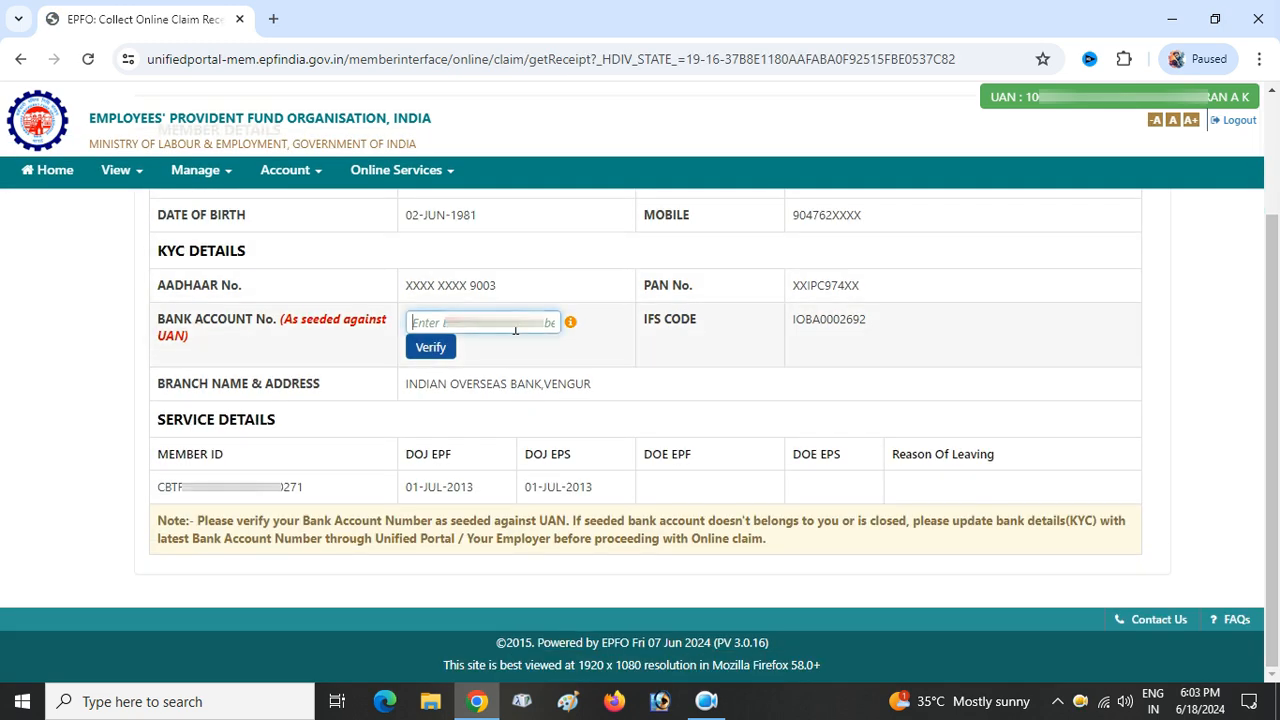
left_click(426, 350)
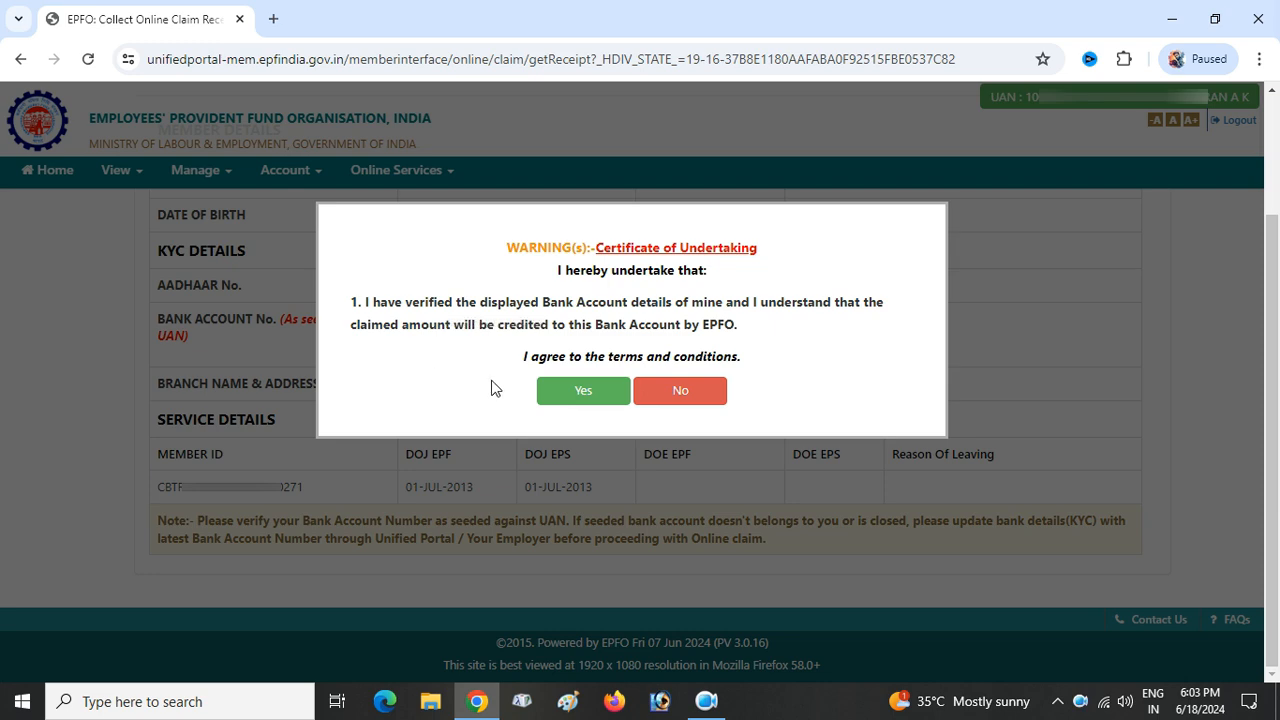
left_click(575, 393)
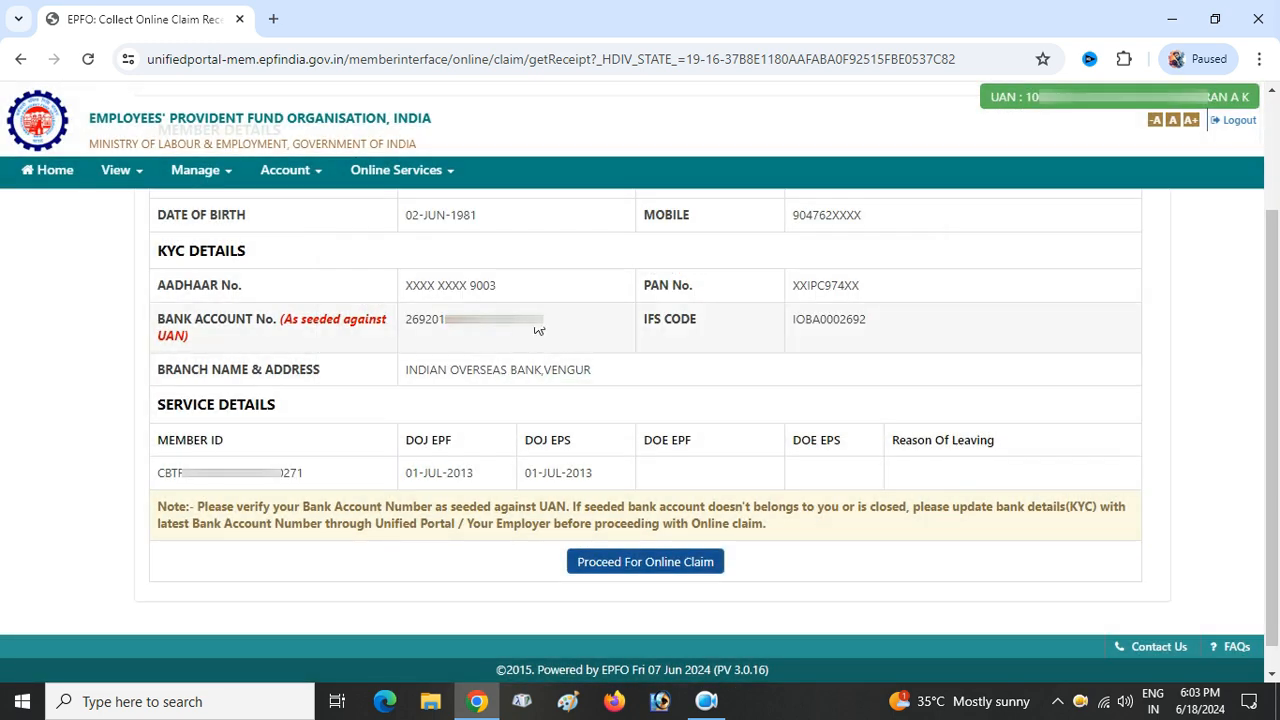
left_click(663, 563)
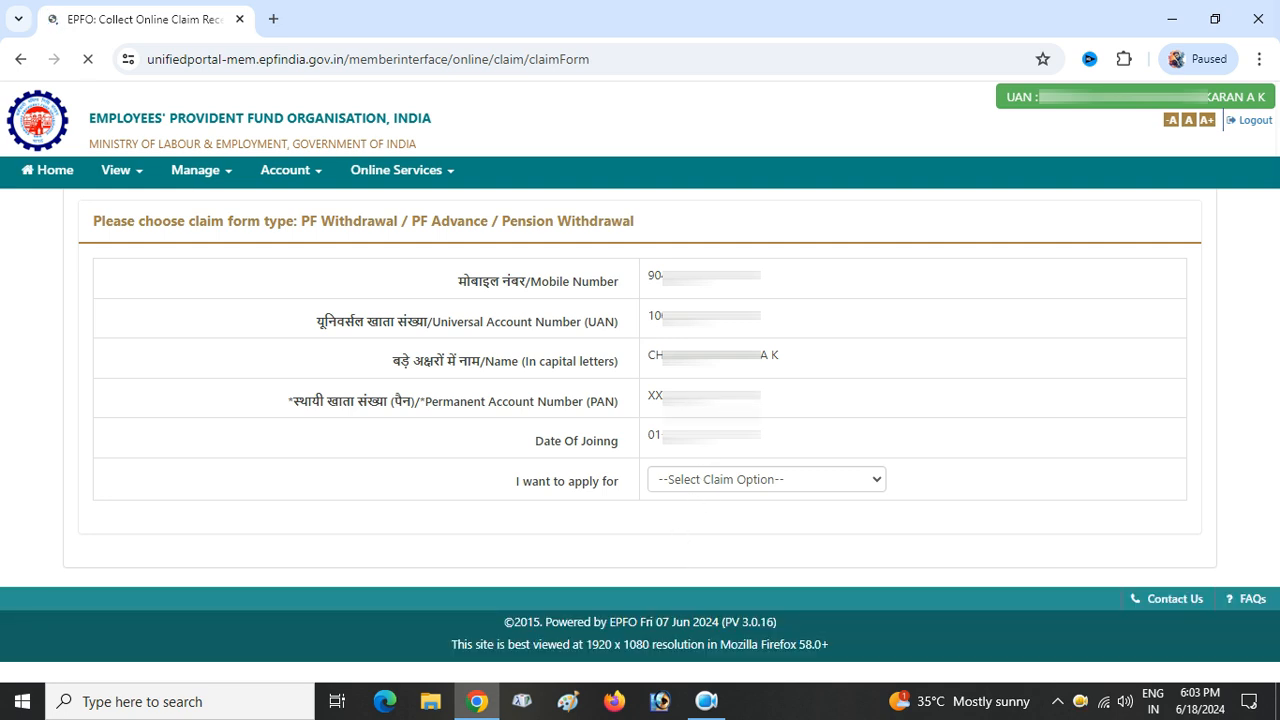
- Choose PF ADVANCE (FORM-31), the employer service, and Illness as the advance purpose
left_click(762, 480)
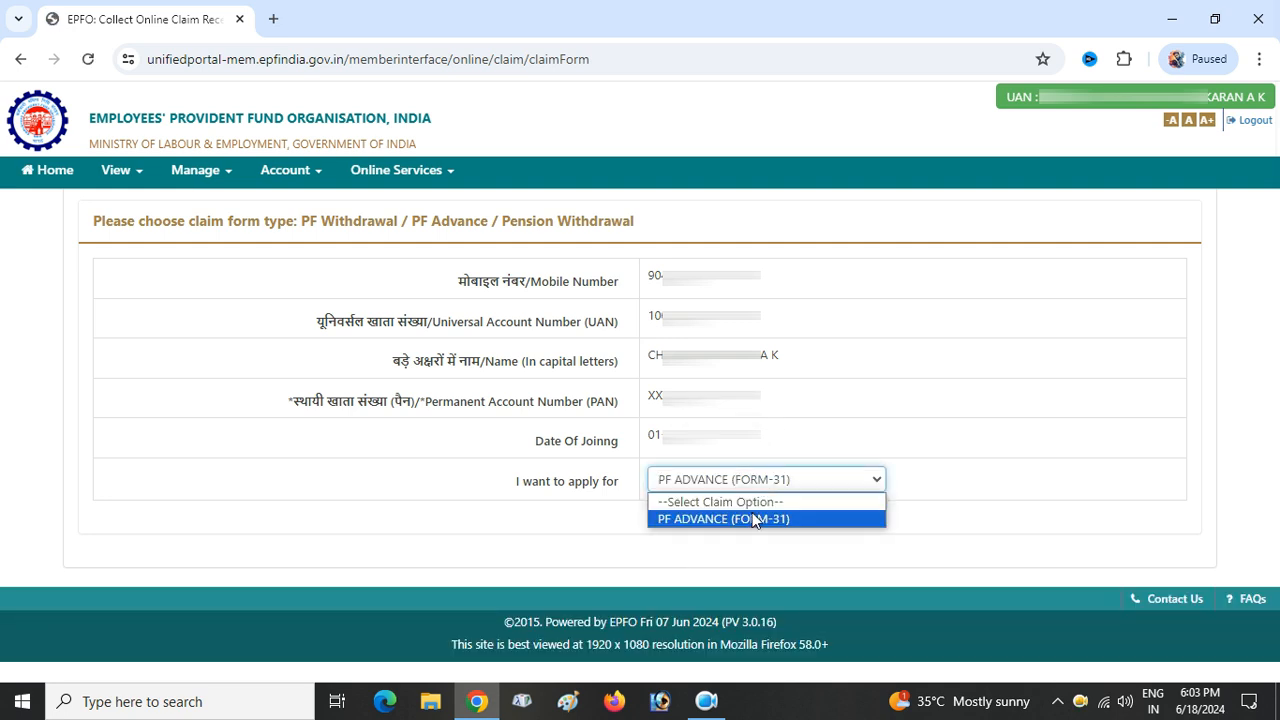
left_click(758, 518)
scroll(900, 390, "down", 2)
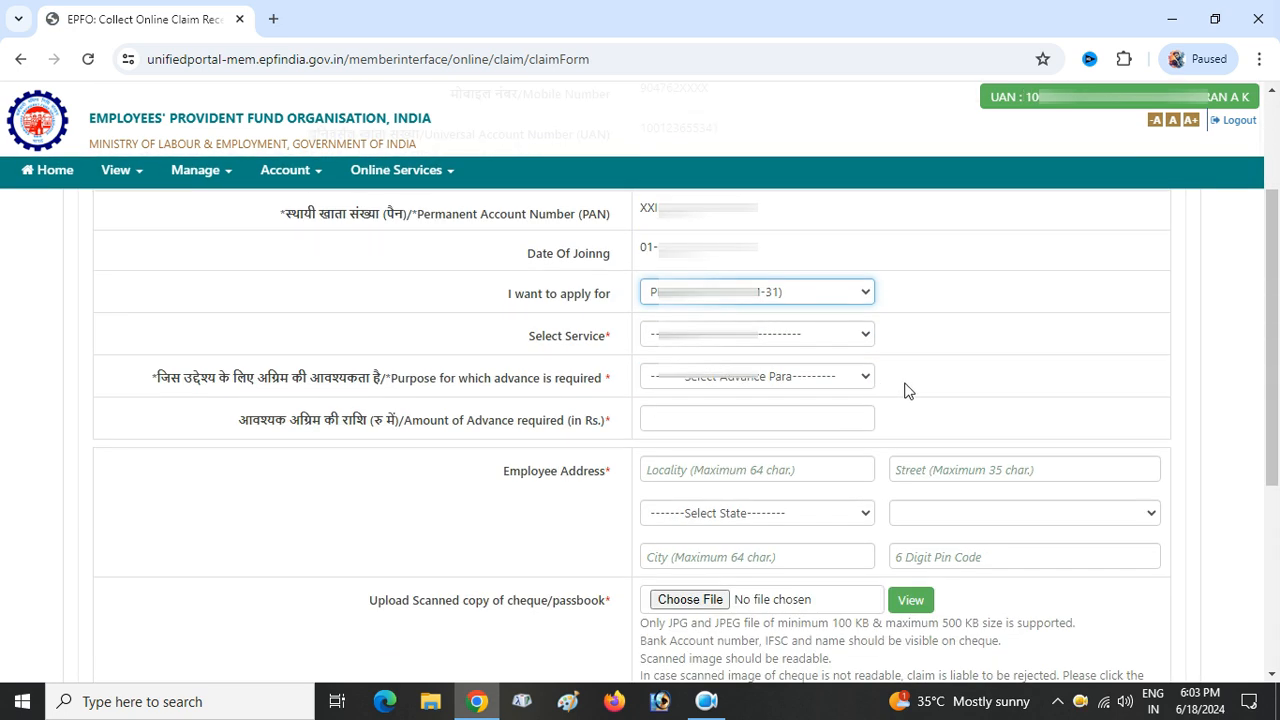
left_click(837, 334)
left_click(850, 373)
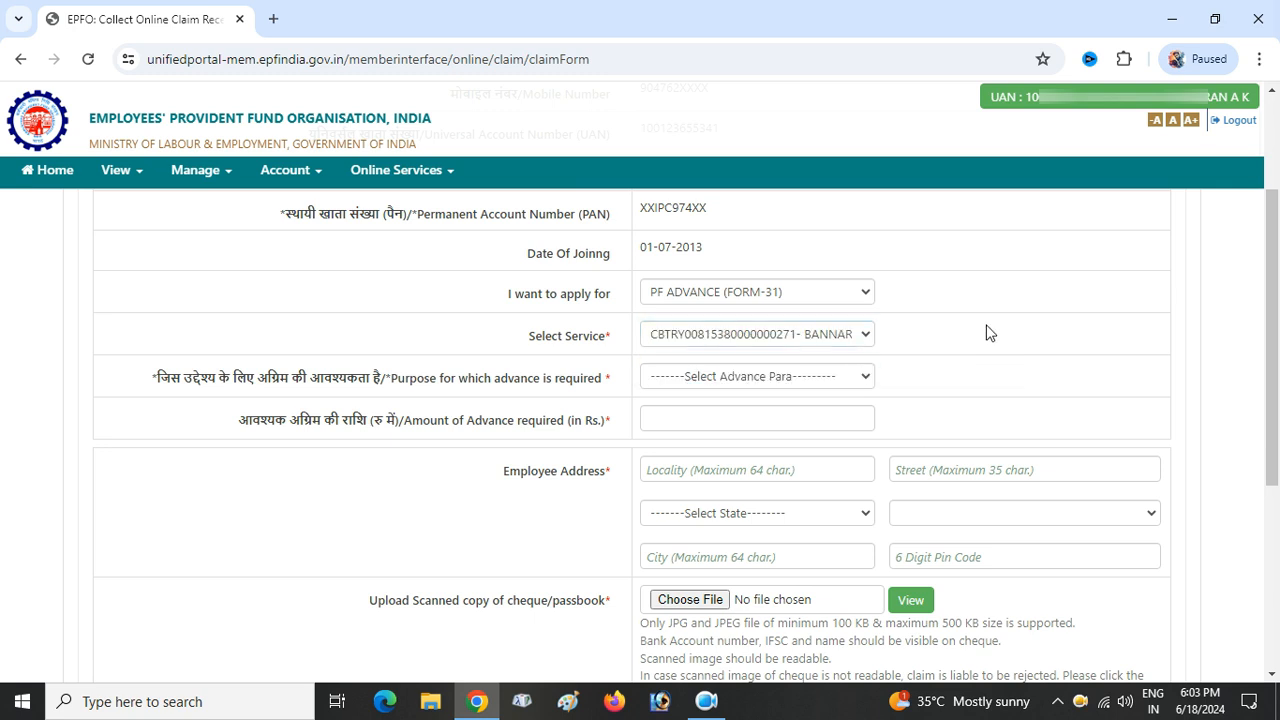
left_click(820, 376)
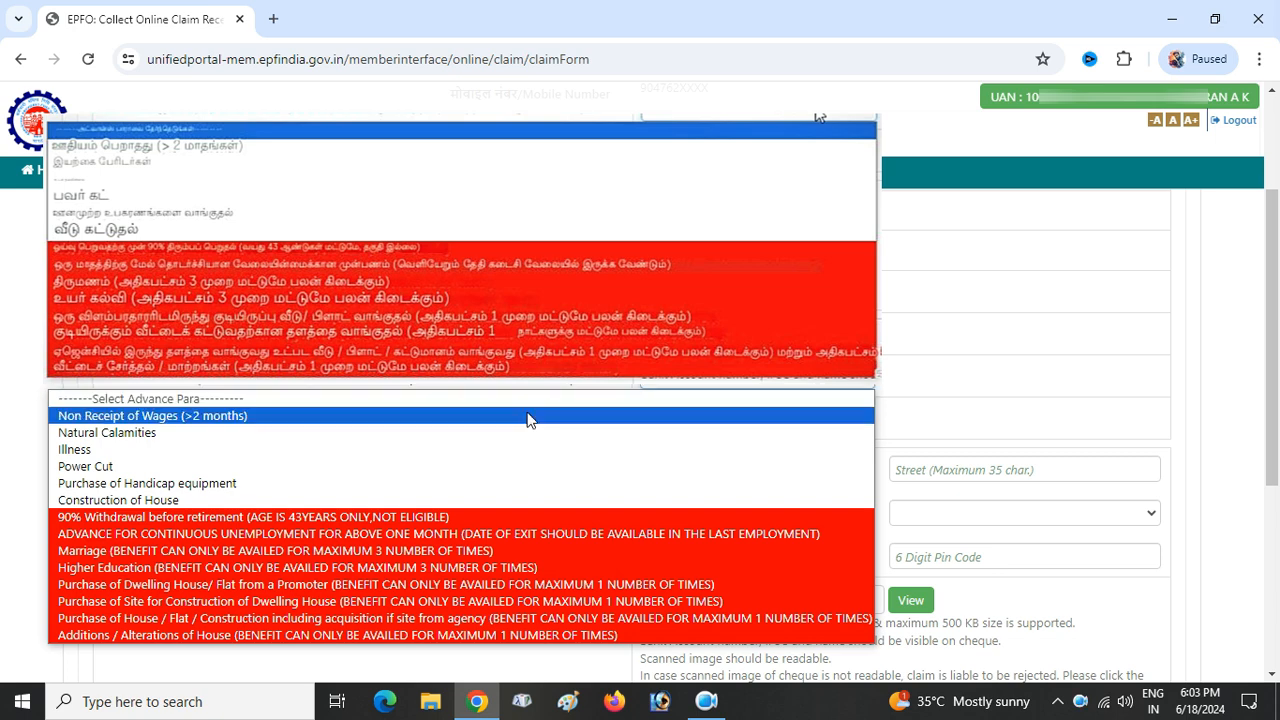
left_click(172, 450)
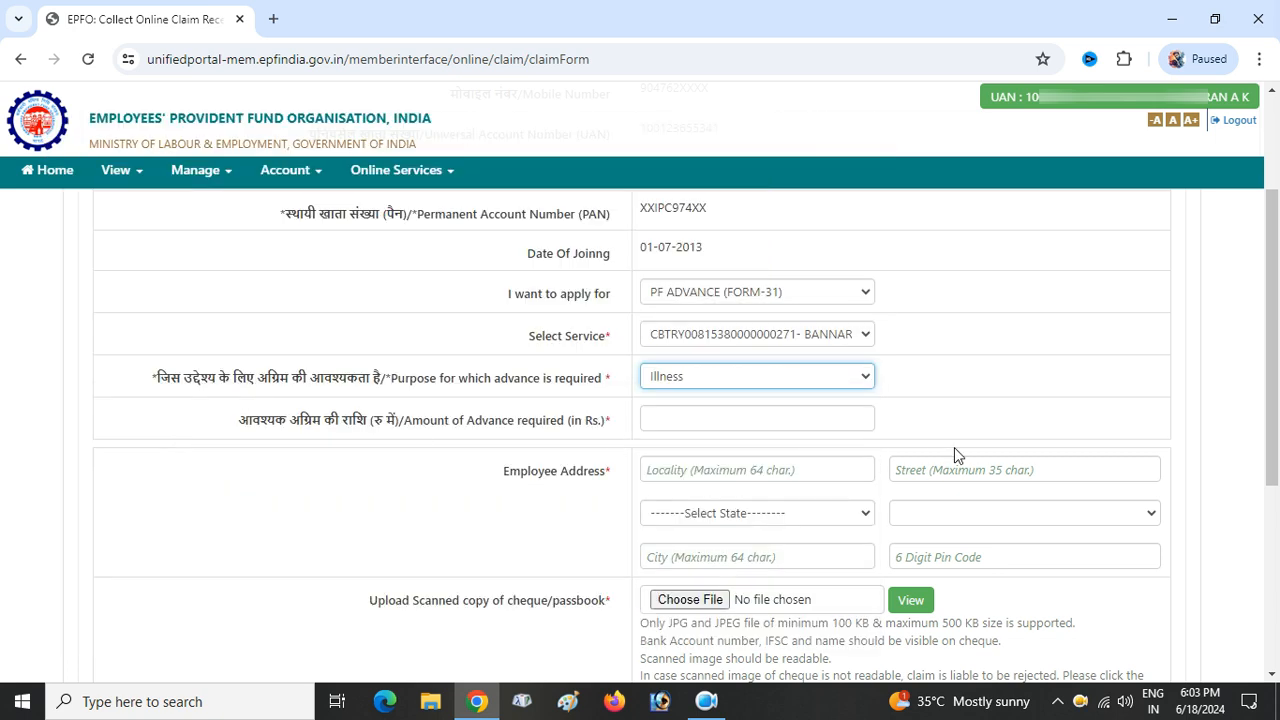
- Enter a 10000 advance amount and the house number and street of the address
left_click(793, 421)
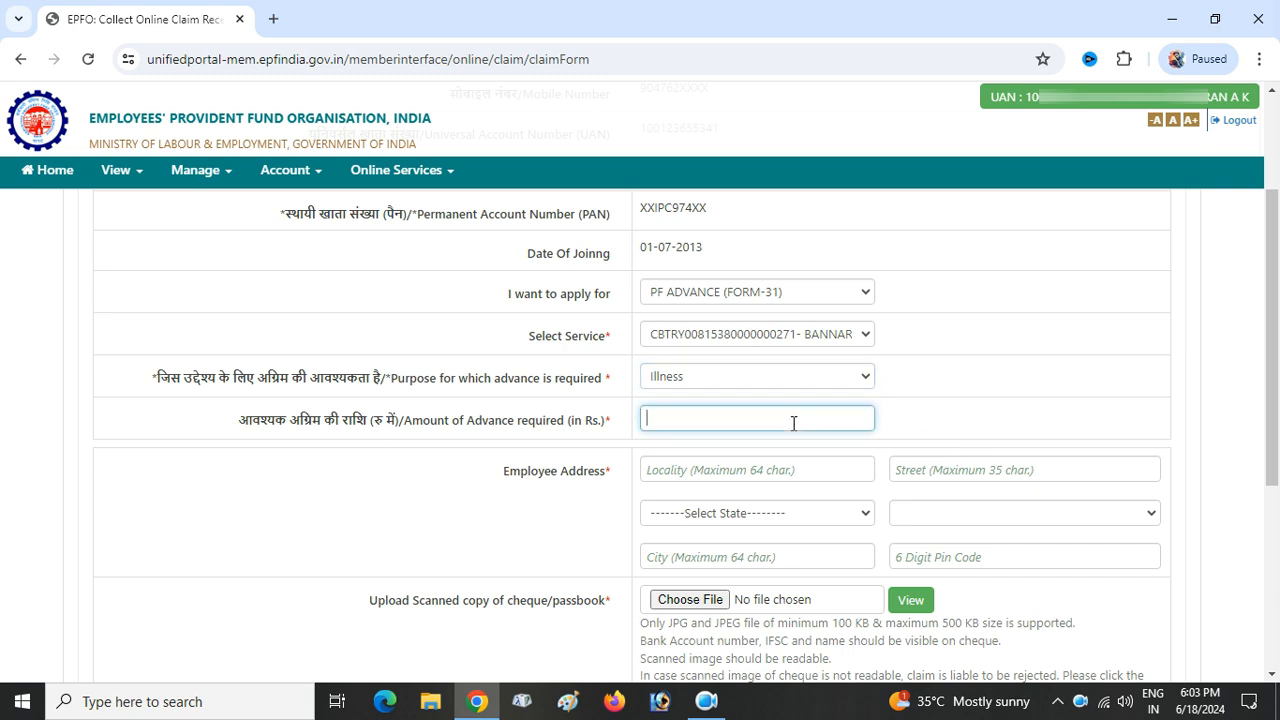
type("10000")
left_click(677, 466)
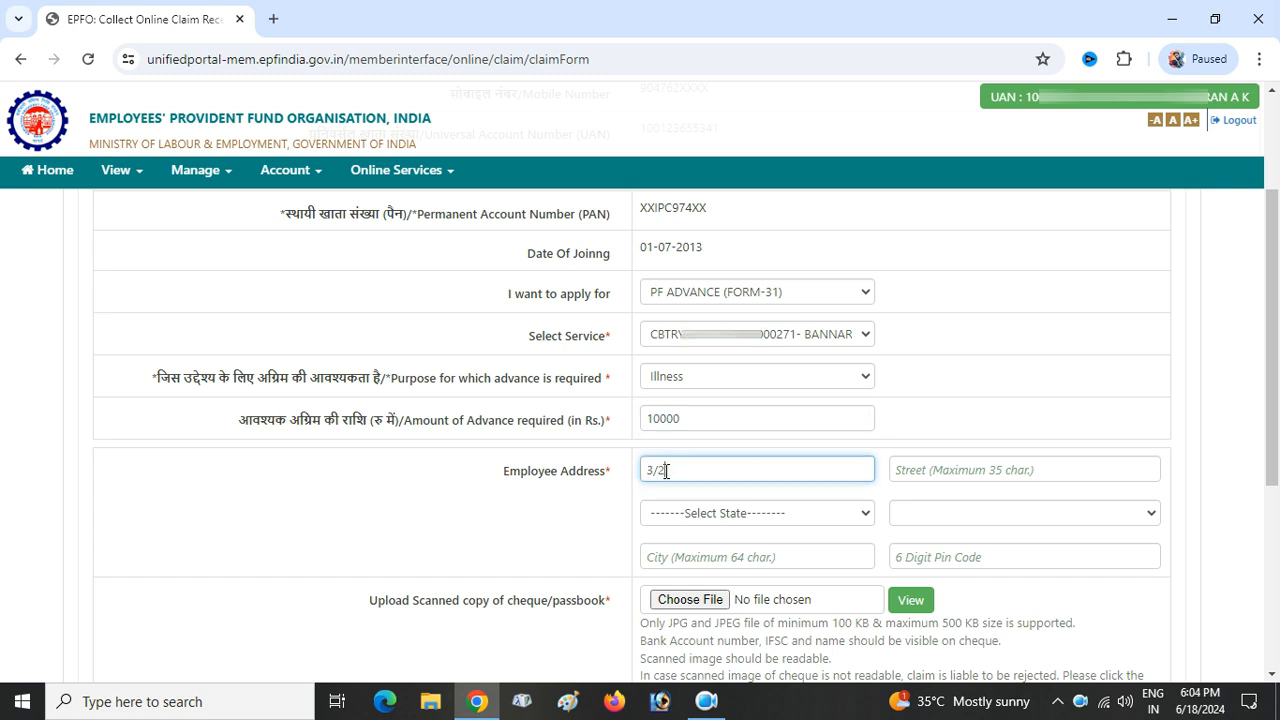
left_click(952, 476)
type("METTU")
key("BackSpace")
key("BackSpace")
key("BackSpace")
key("BackSpace")
key("BackSpace")
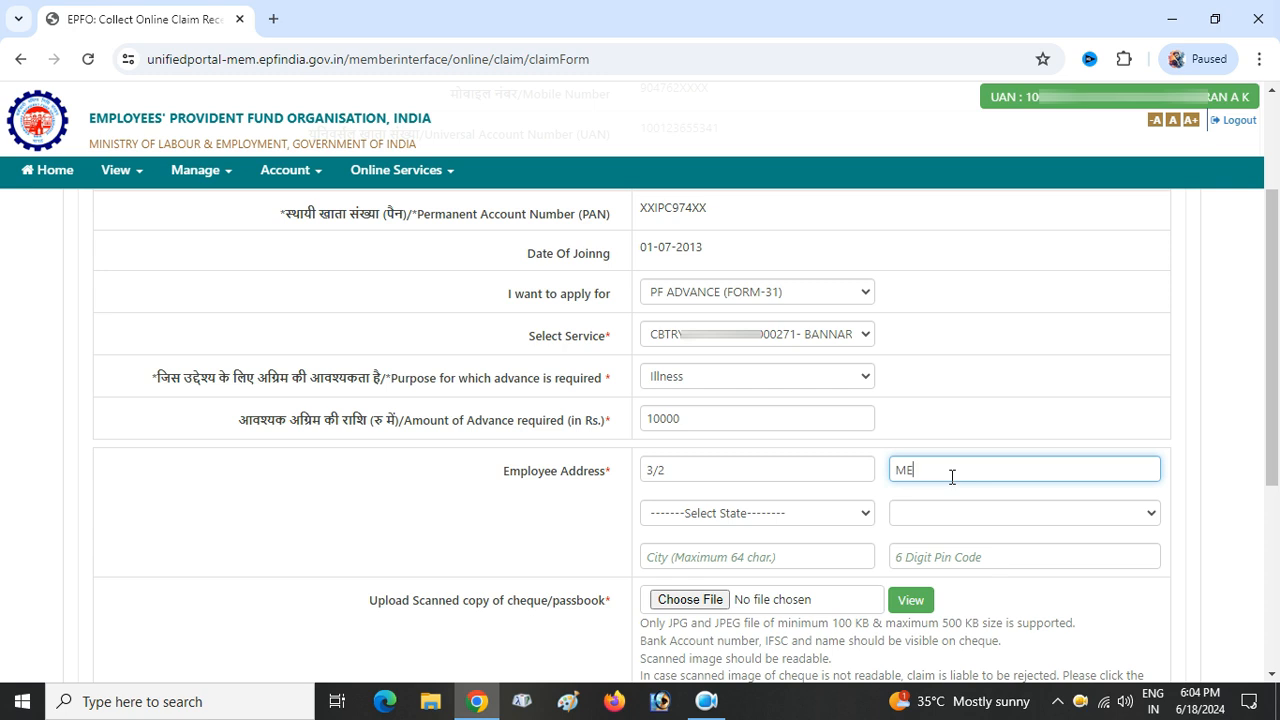
- Set the address state to TAMIL NADU and district to VILUPPURAM, and fill in city and pin code
left_click(822, 513)
scroll(788, 349, "down", 3)
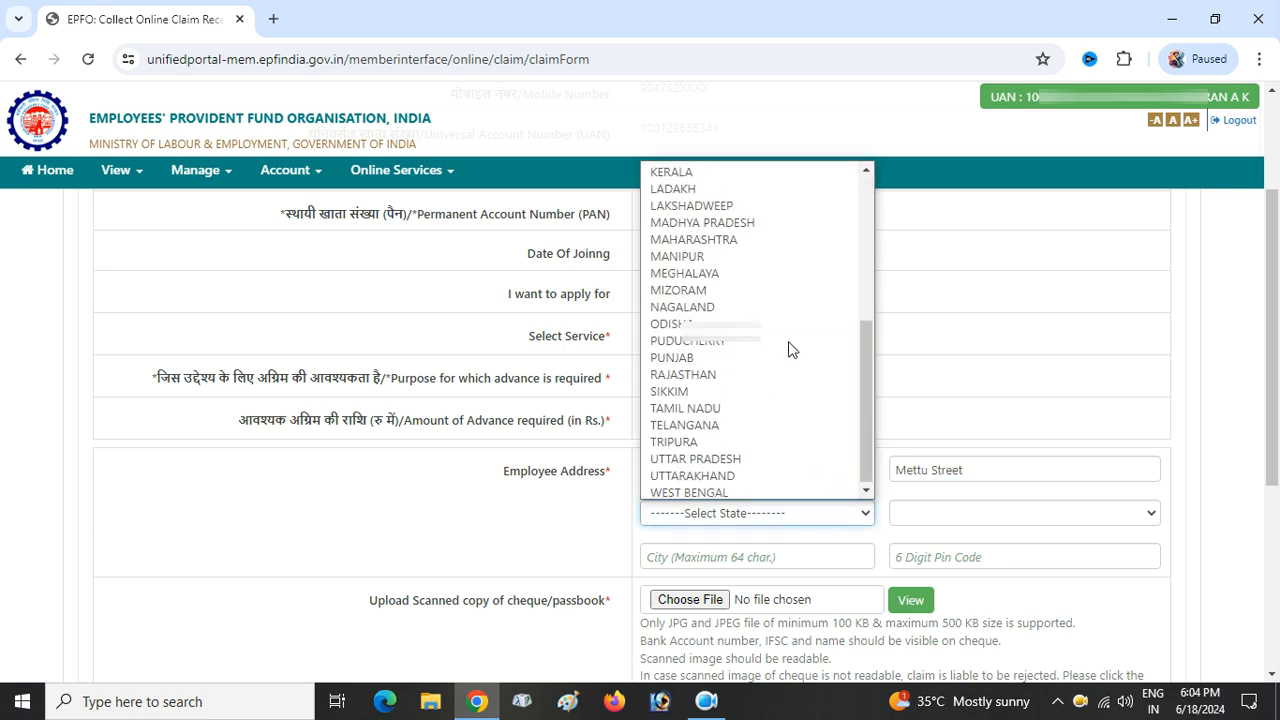
scroll(768, 379, "up", 3)
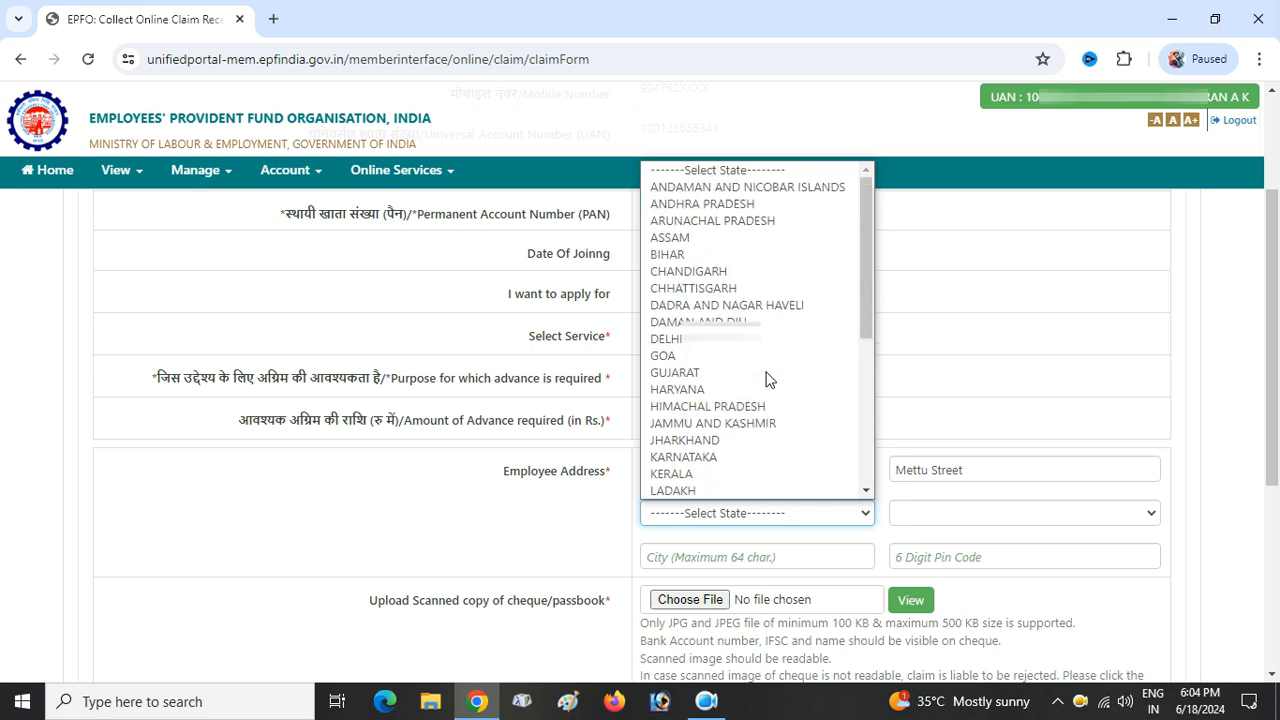
scroll(766, 328, "down", 2)
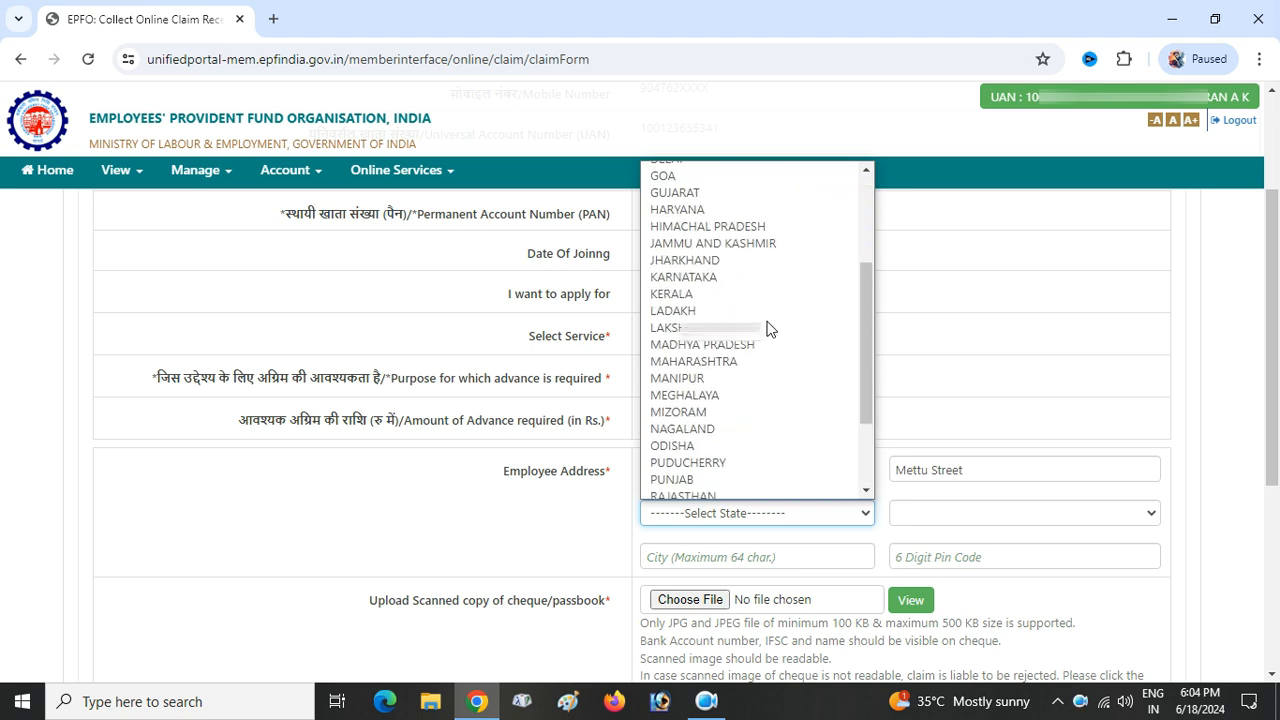
left_click_drag(869, 316, 869, 376)
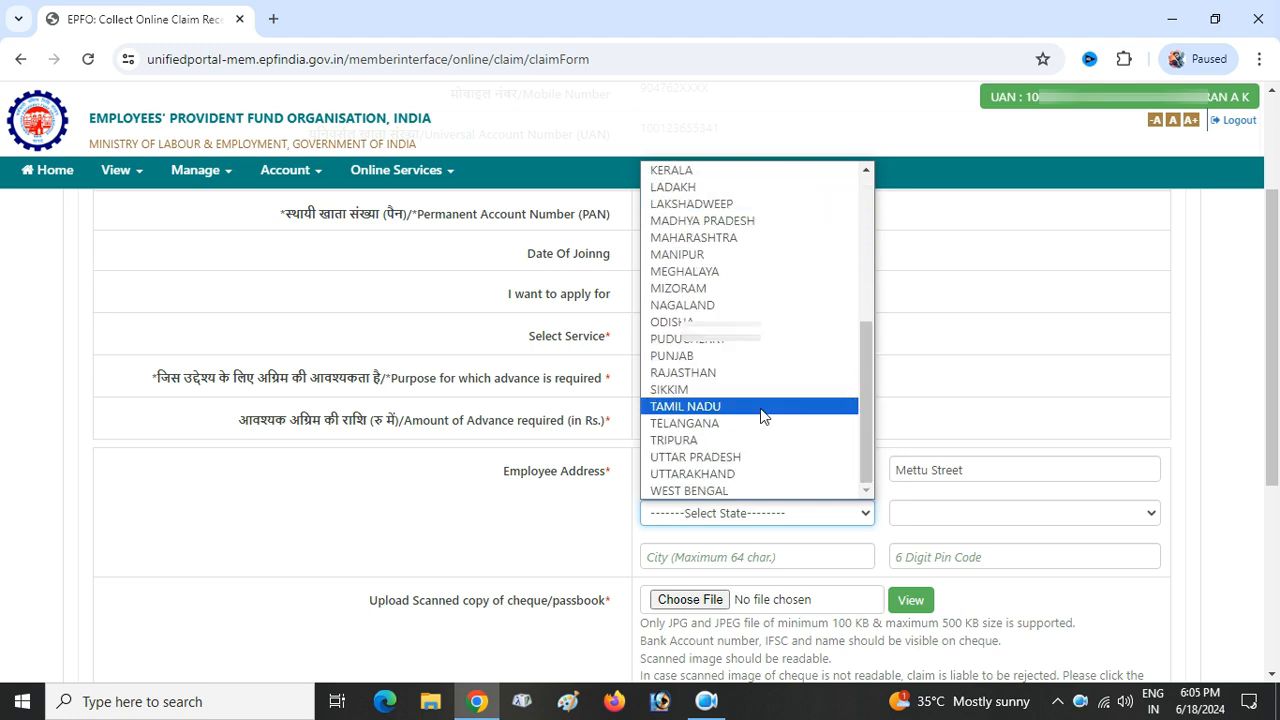
left_click(743, 405)
left_click(1050, 513)
scroll(975, 474, "down", 5)
left_click(970, 474)
scroll(969, 476, "down", 1)
left_click(780, 467)
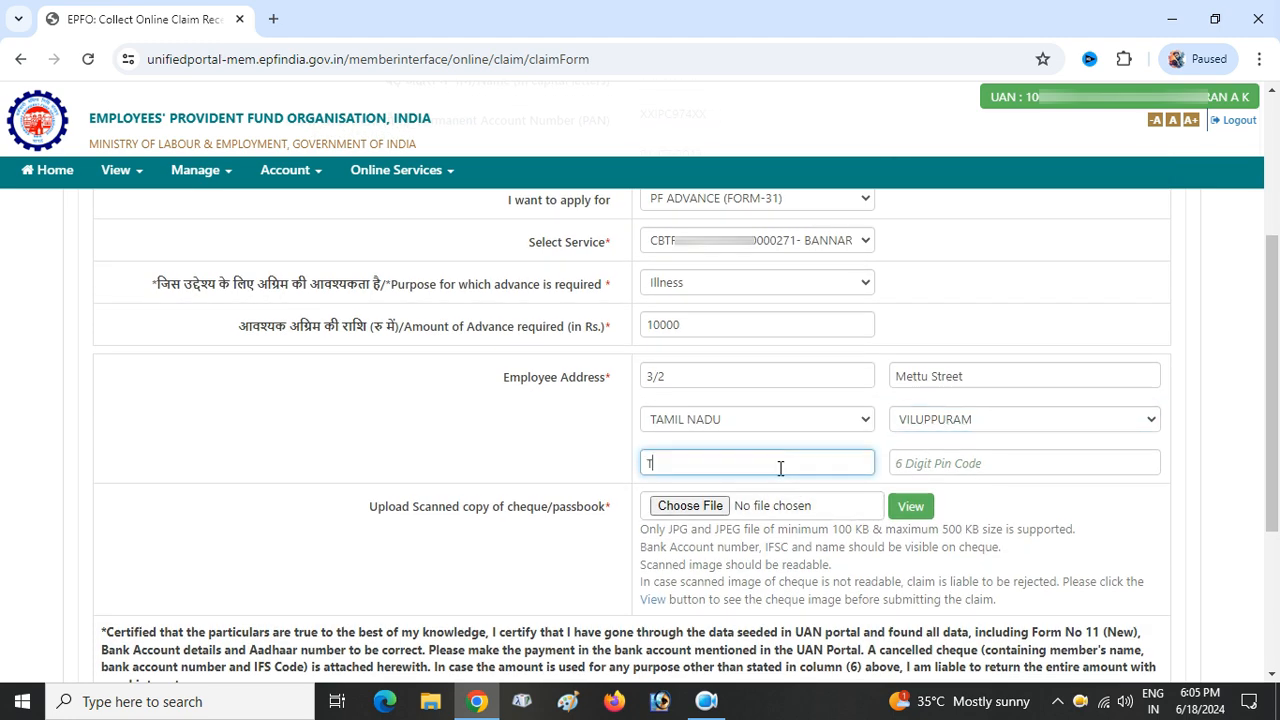
left_click(957, 463)
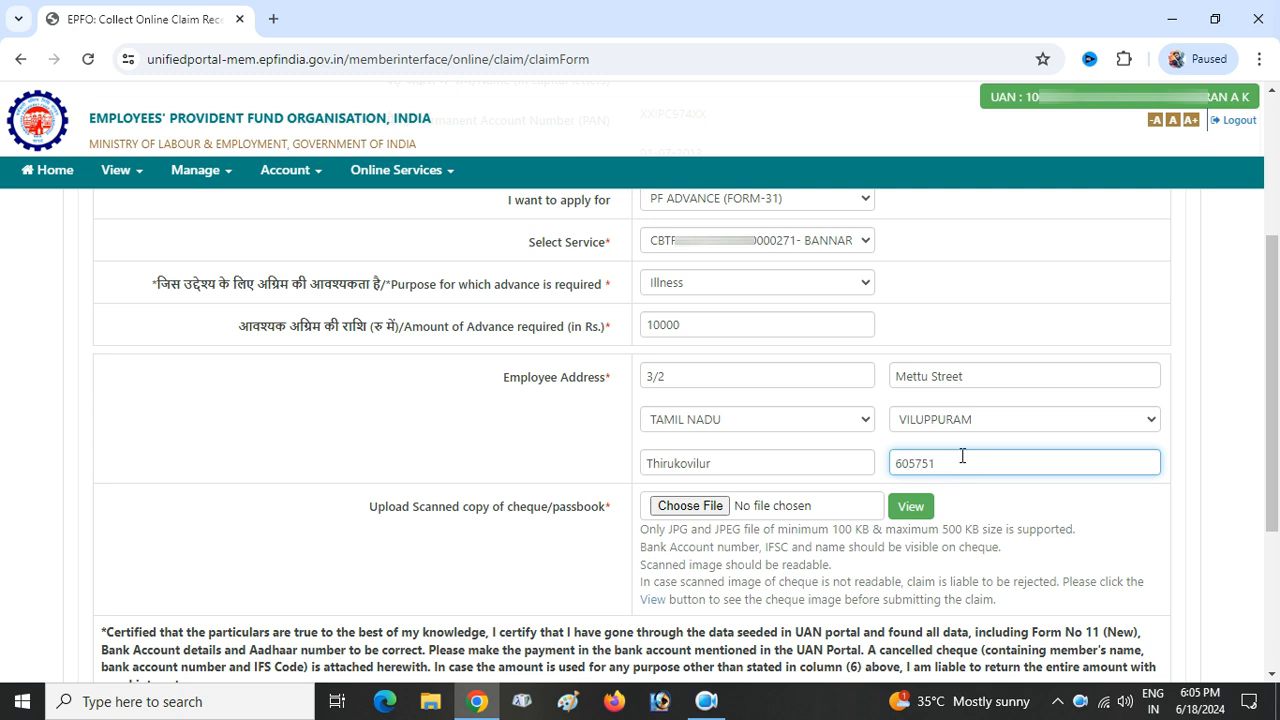
- Revise the street line, then launch Epson Scan 2 to scan the cheque
left_click(988, 380)
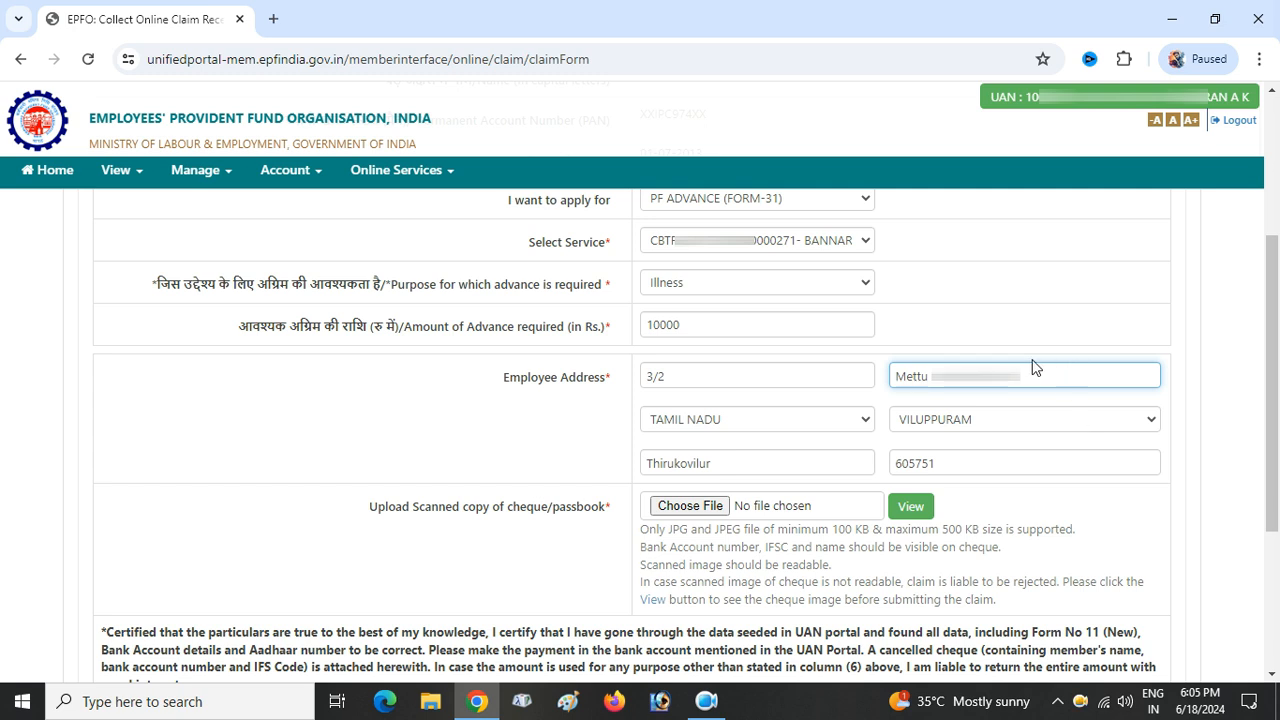
left_click(1015, 335)
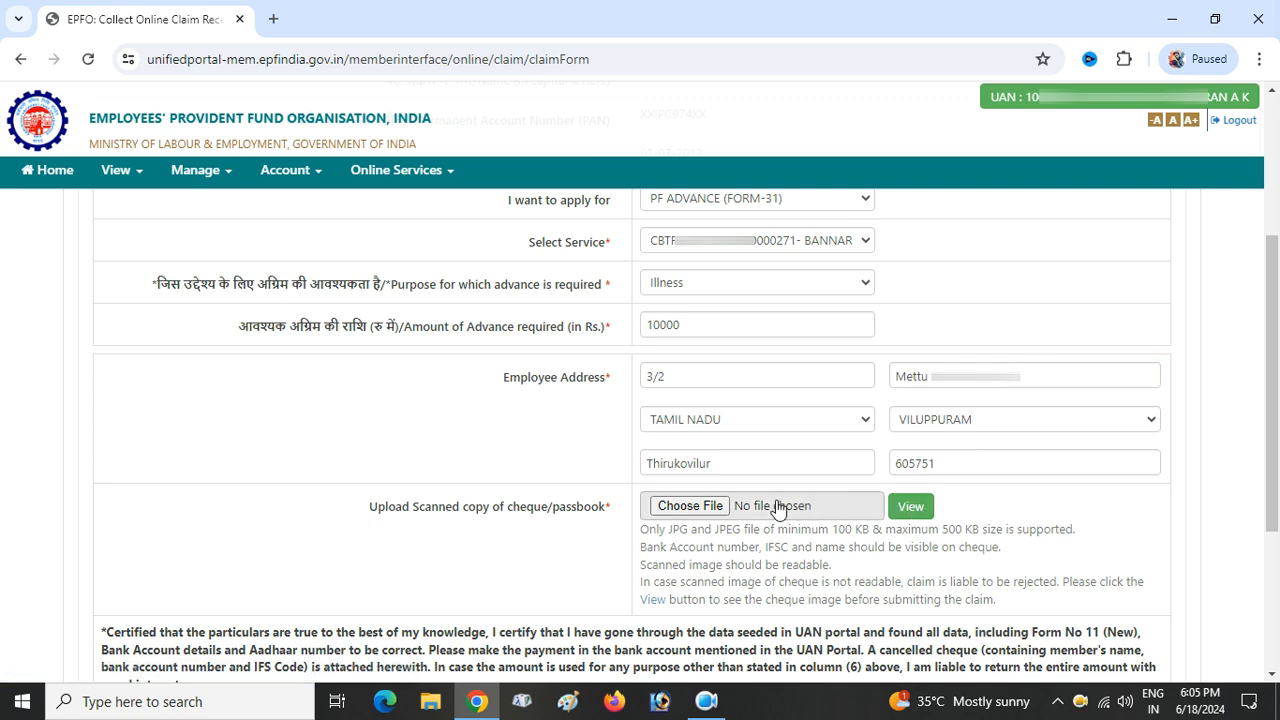
left_click(712, 510)
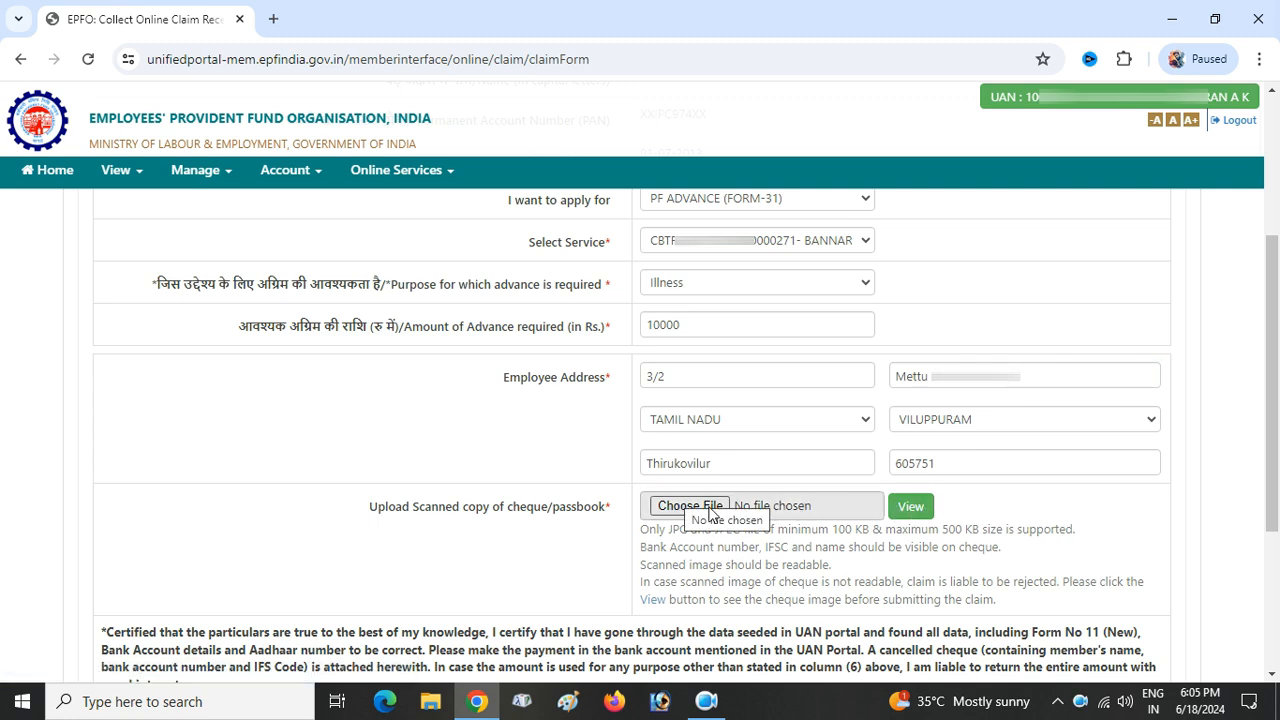
scroll(786, 380, "down", 2)
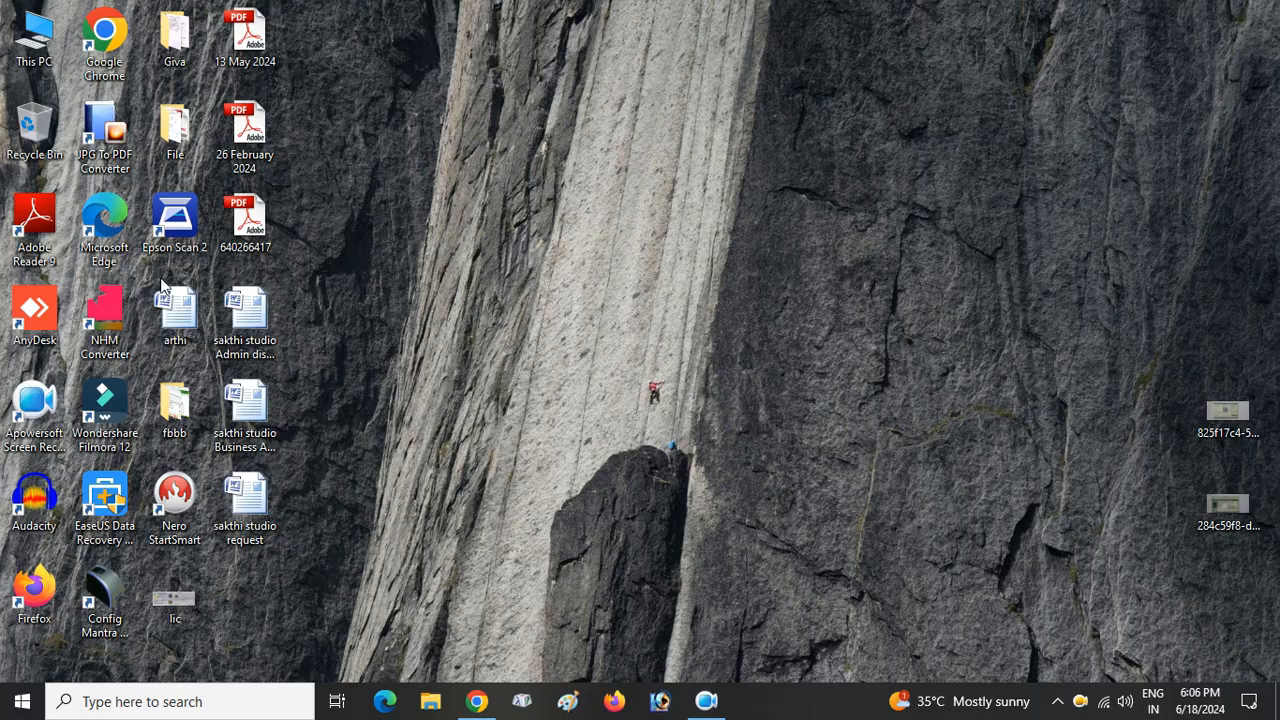
double_click(169, 252)
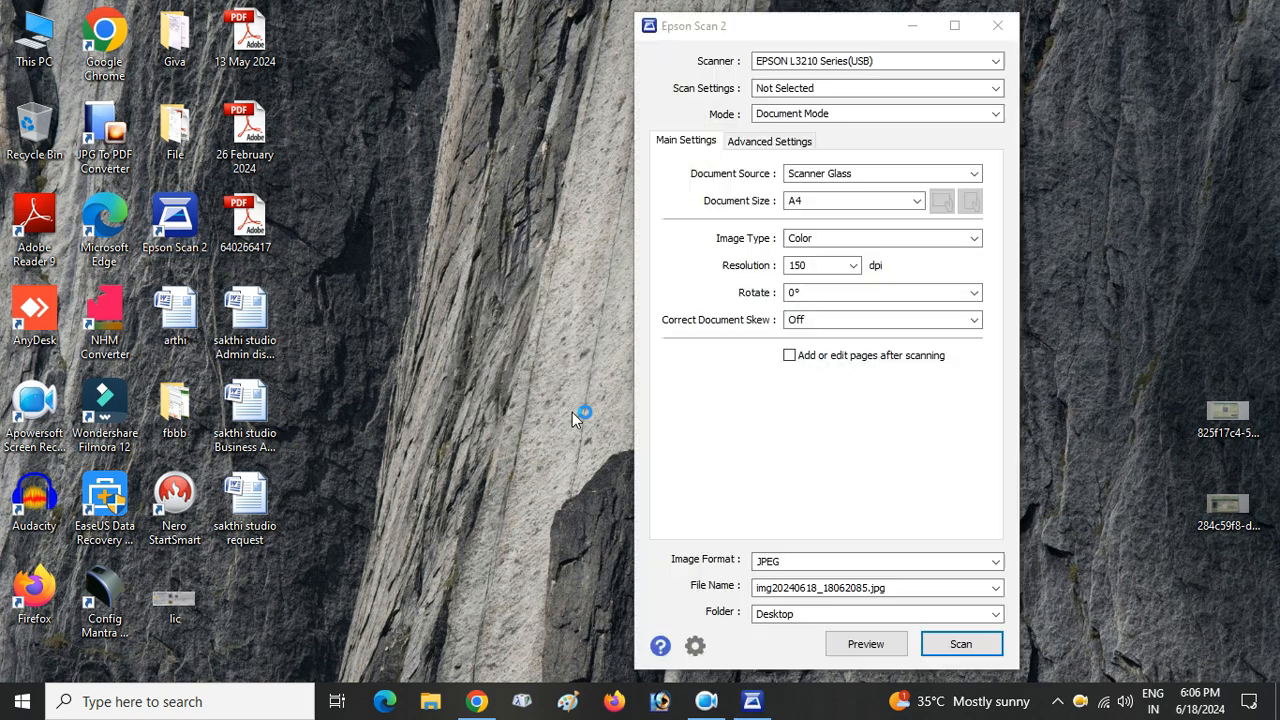
- Scan the cheque in Epson Scan 2 at 150 dpi resolution
left_click(855, 265)
left_click(1087, 508)
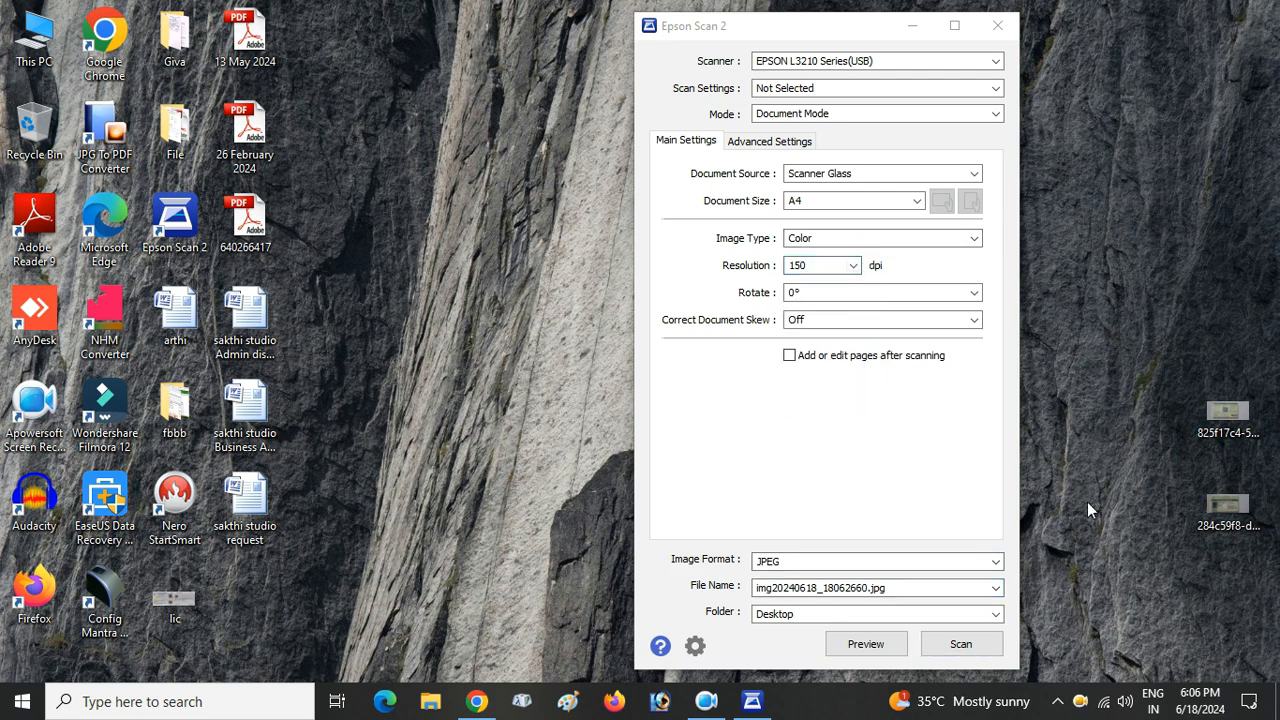
left_click(962, 647)
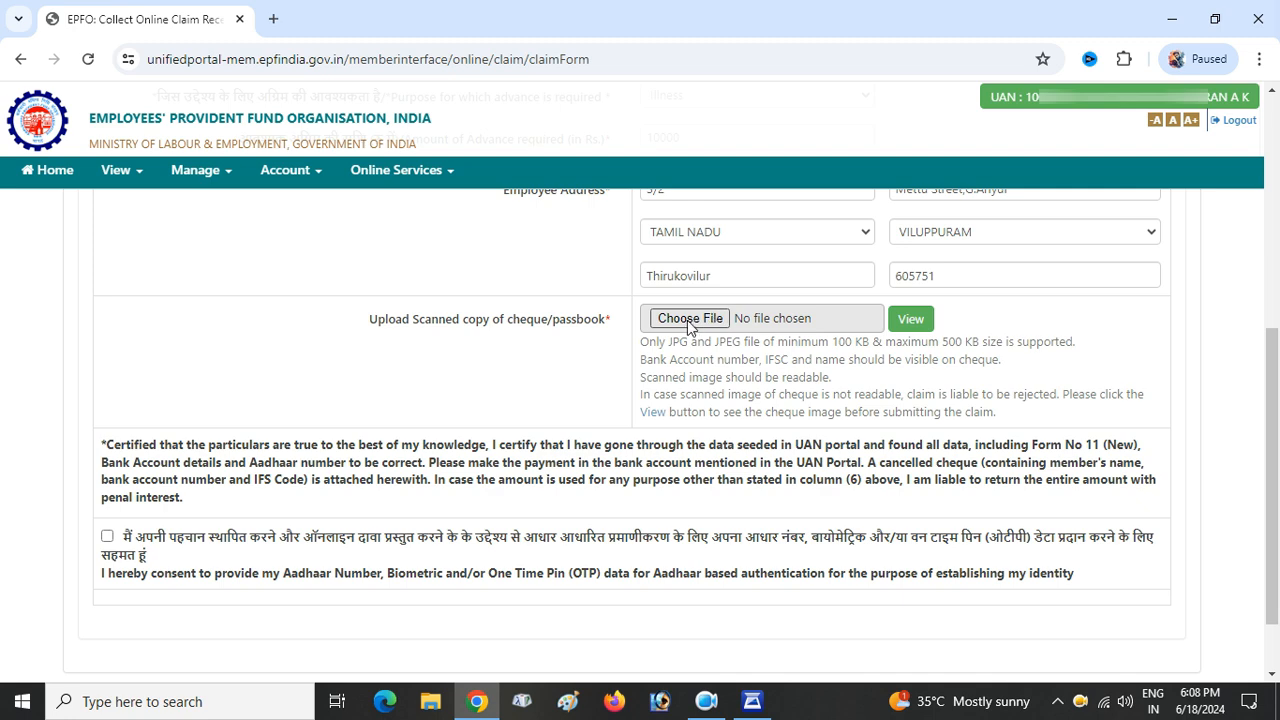
- Attach bank.jpg as the scanned cheque image
left_click(687, 321)
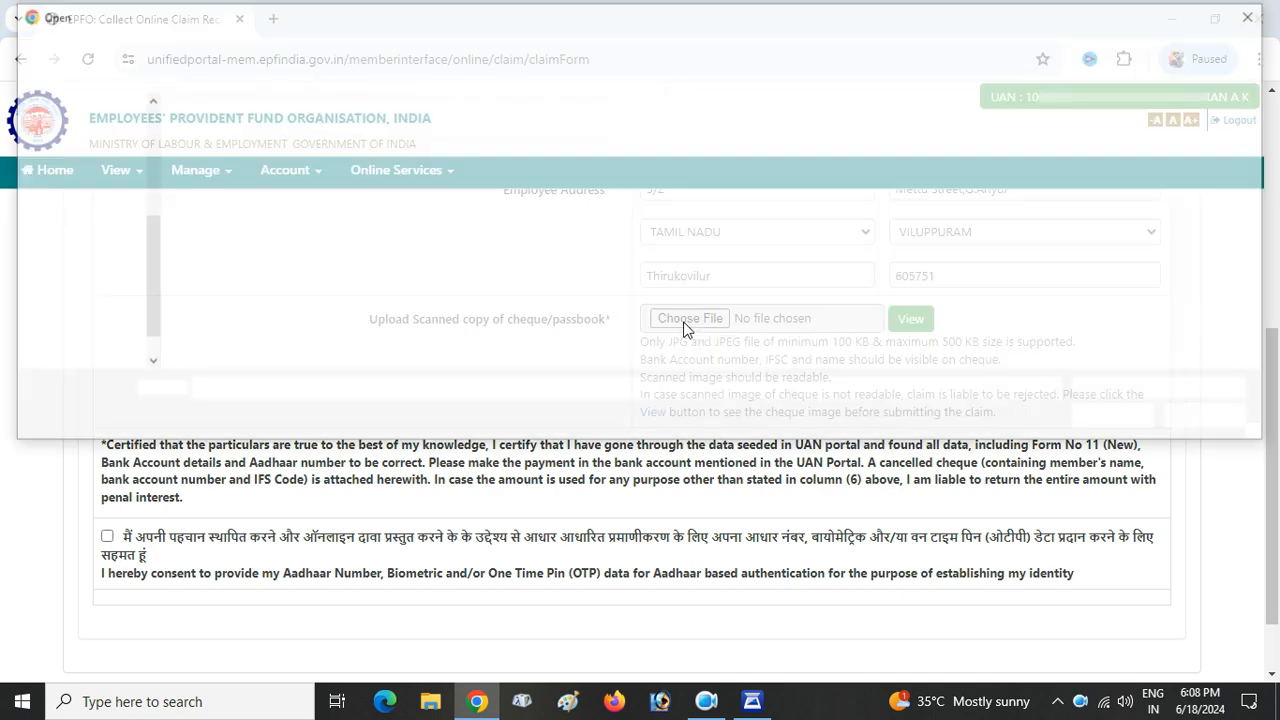
left_click(727, 178)
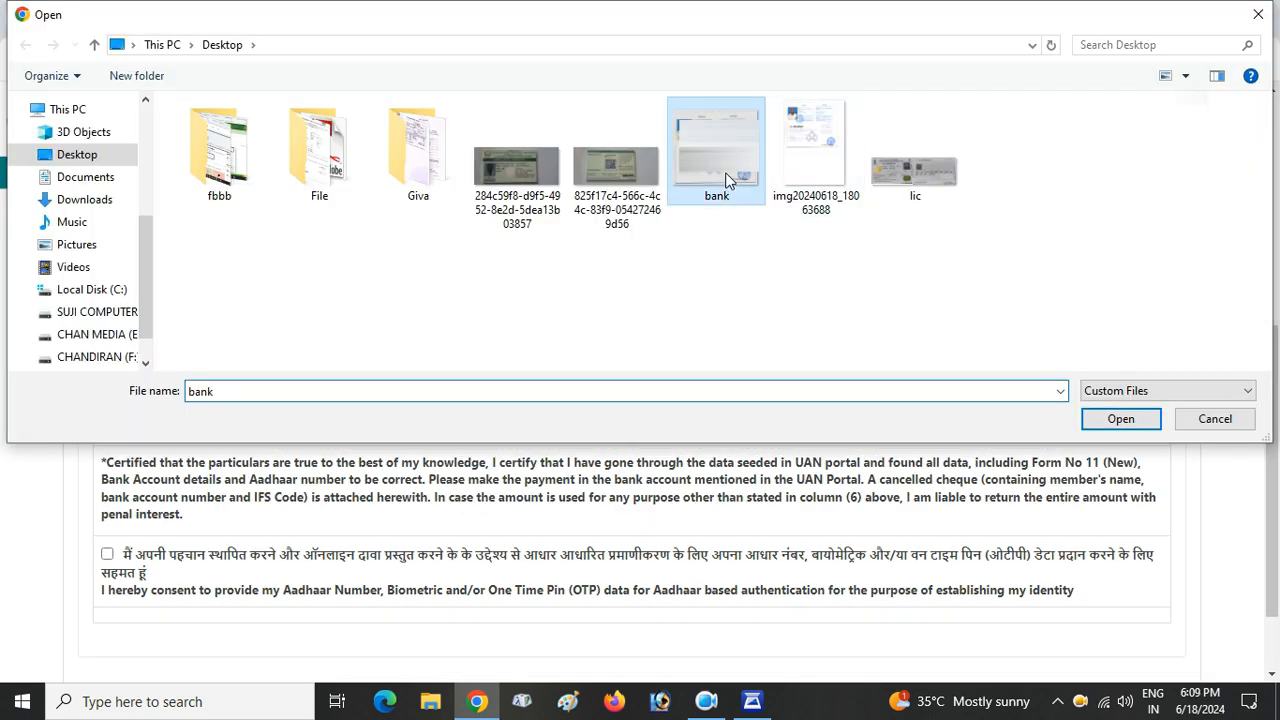
double_click(727, 178)
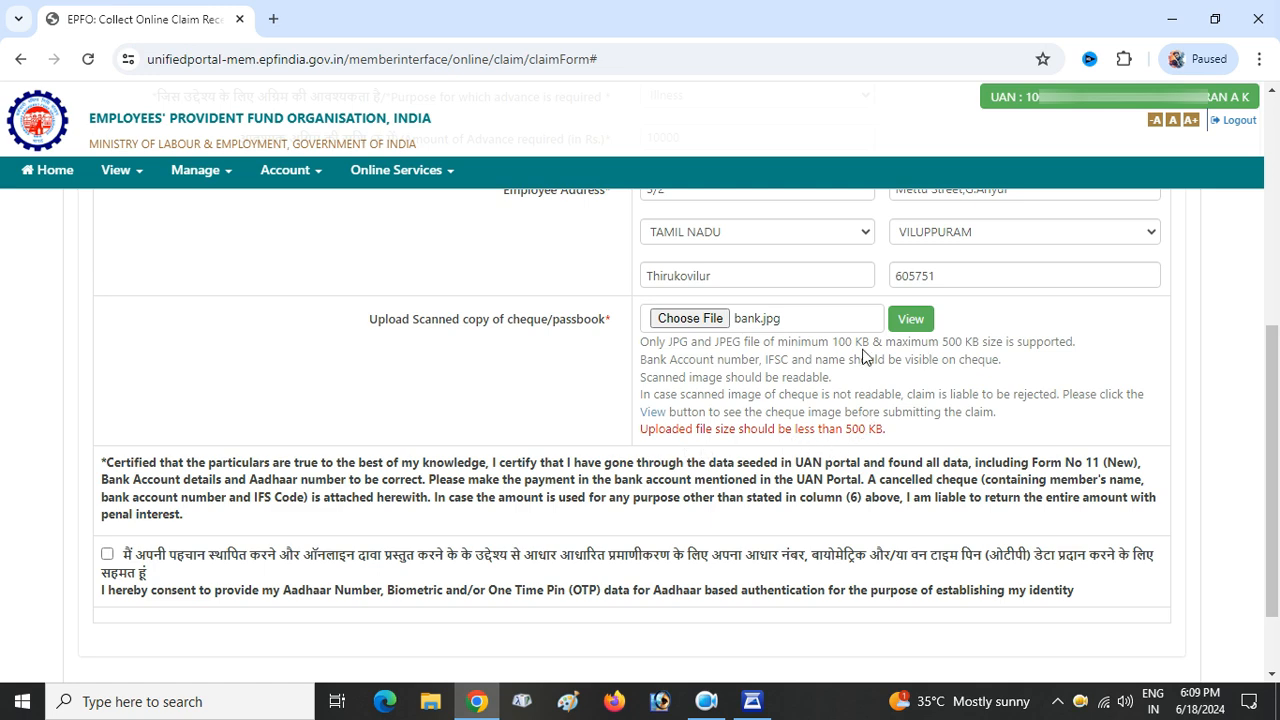
- Give consent for Aadhaar authentication and request the Aadhaar OTP
scroll(1128, 366, "down", 3)
left_click(107, 452)
left_click(634, 524)
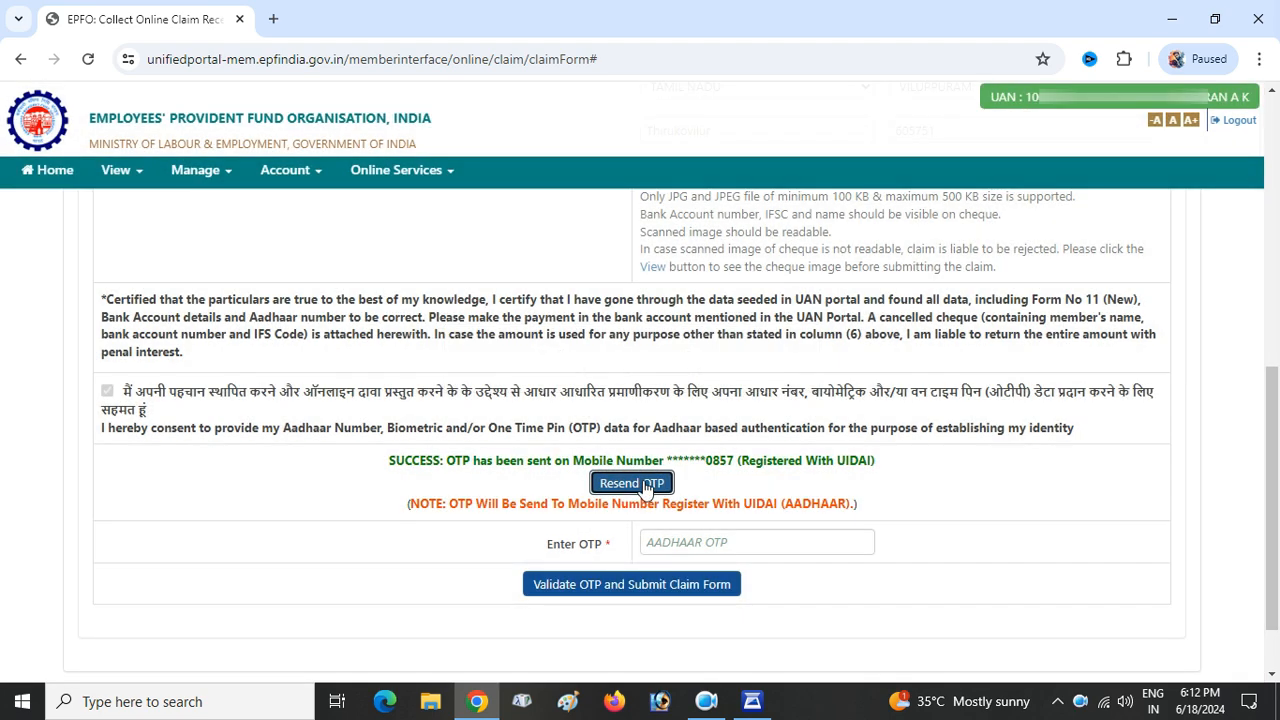
- Enter the Aadhaar OTP, validate it, and submit the PF Advance claim form
left_click(720, 541)
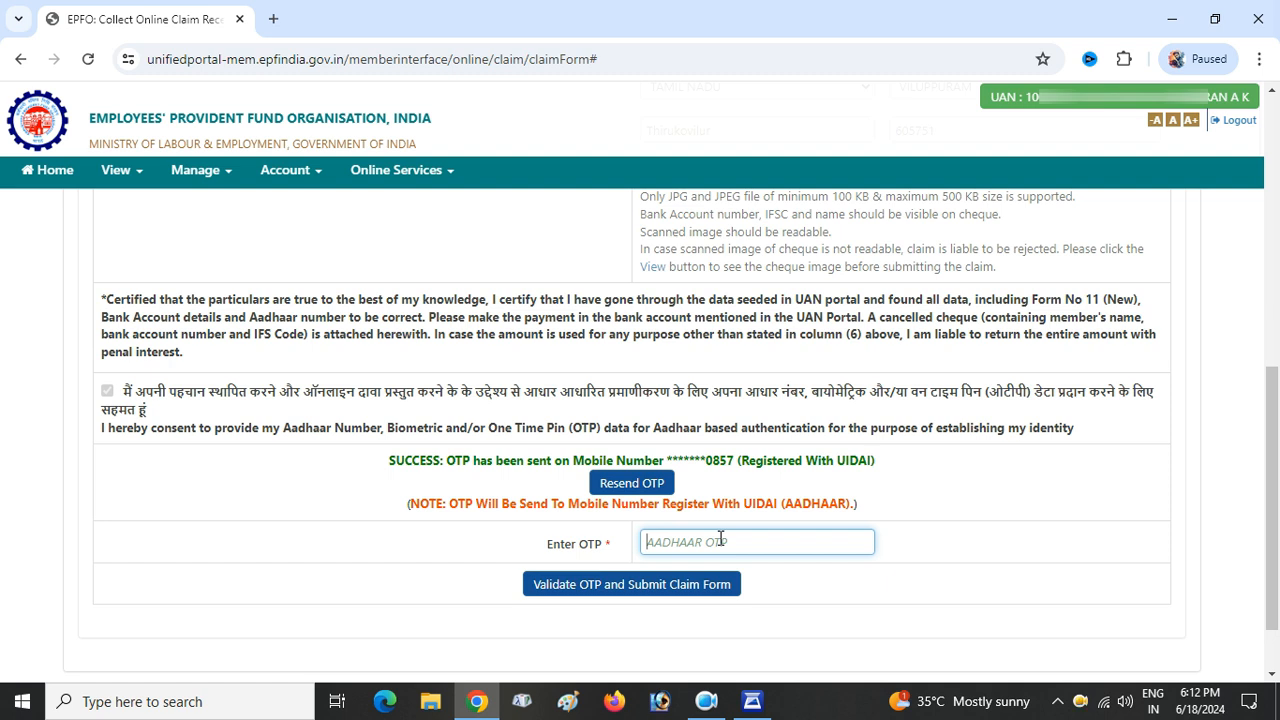
type("••••••")
left_click(661, 586)
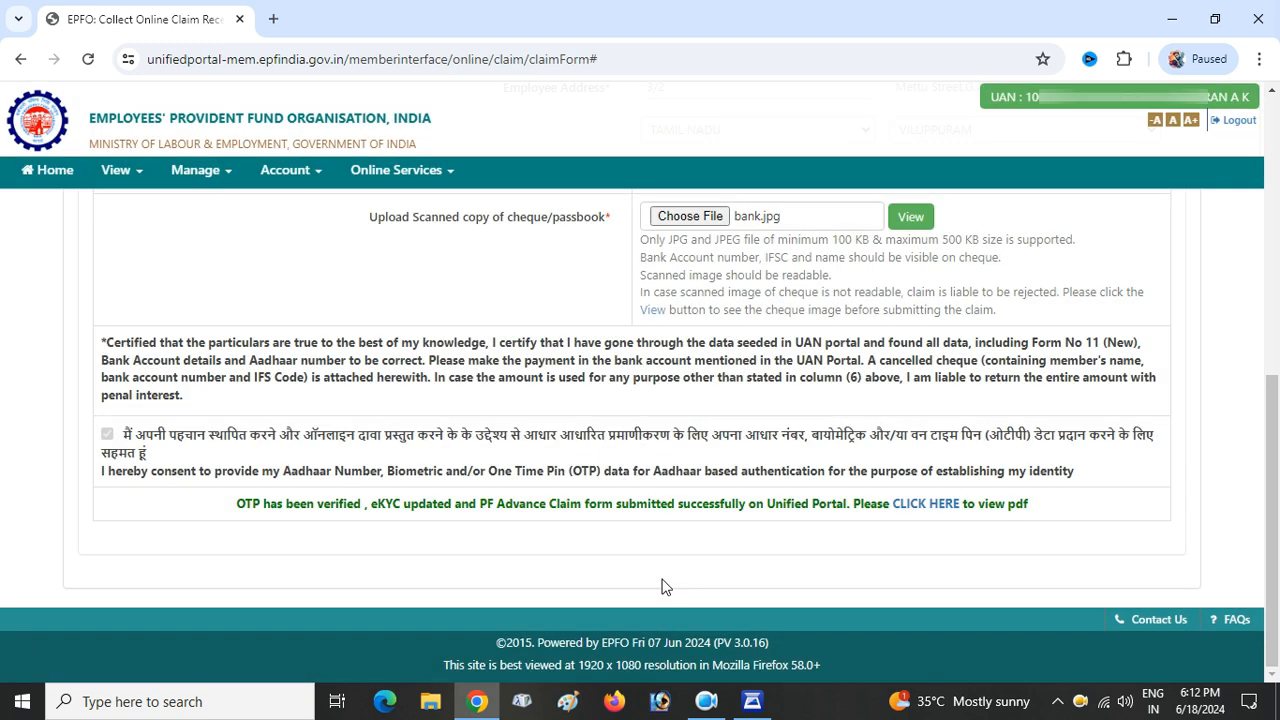
- Open the submitted claim PDF and save it to the Desktop
left_click(923, 505)
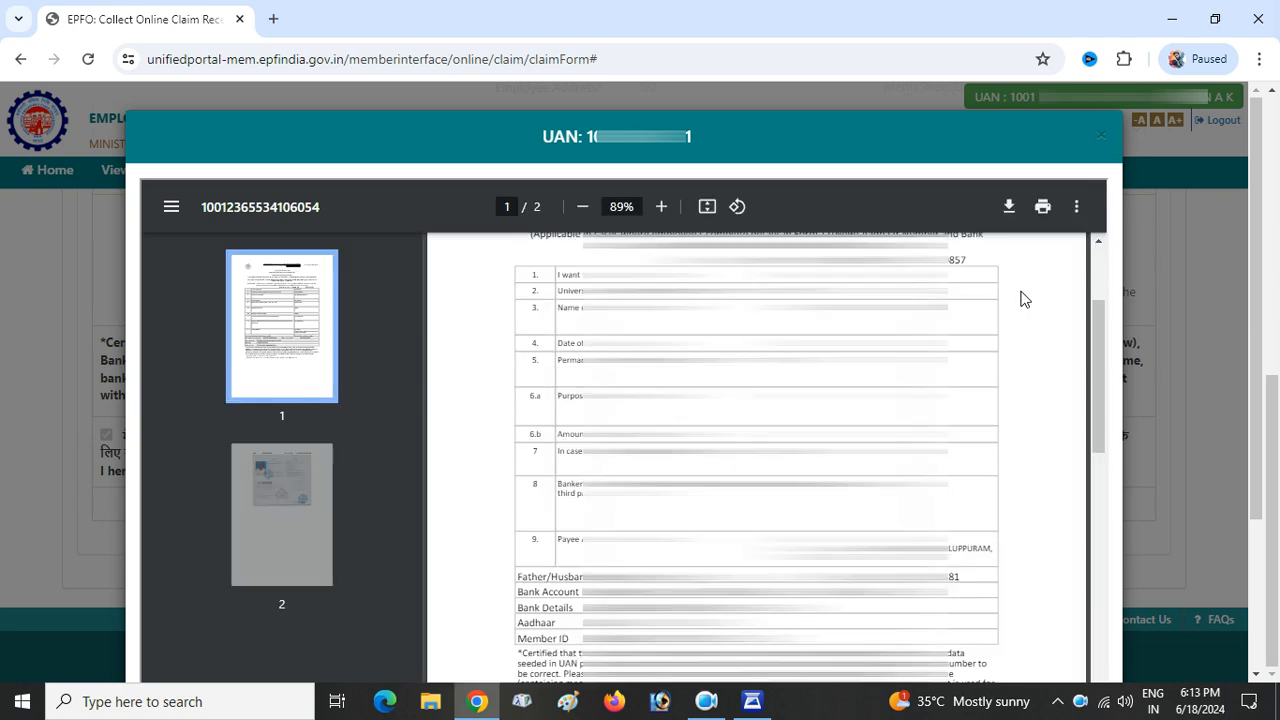
left_click(1010, 211)
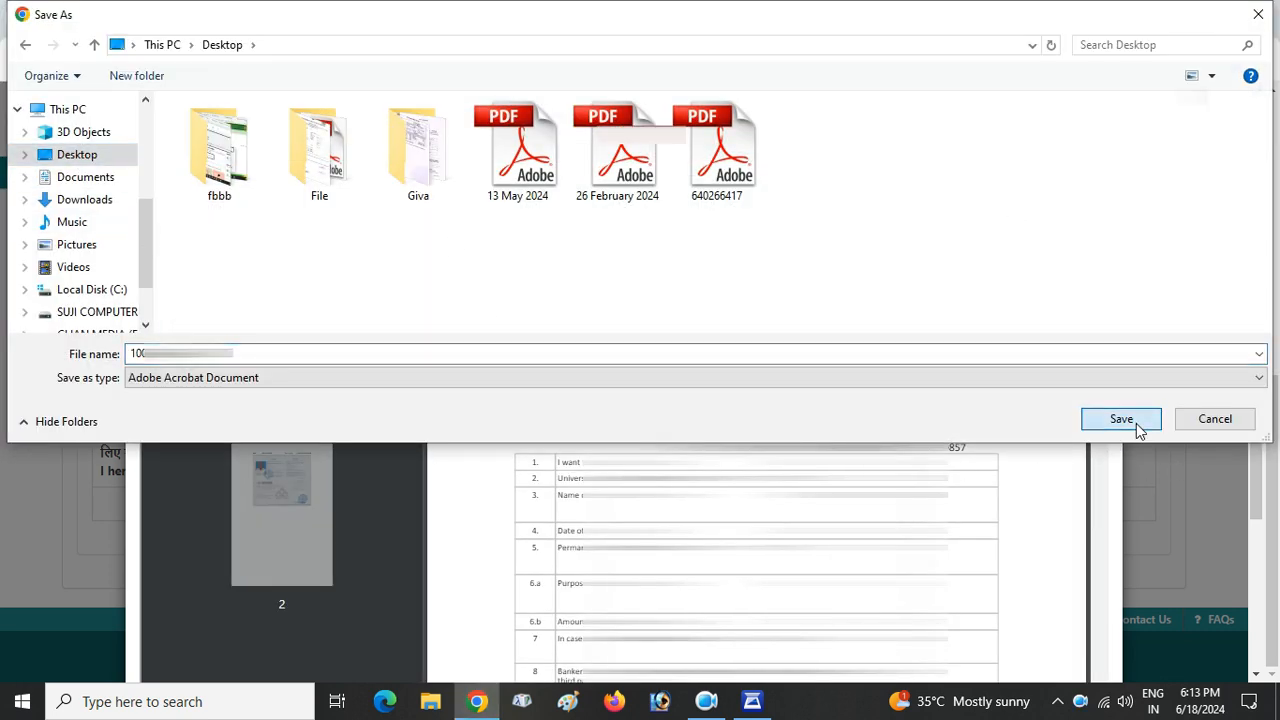
left_click(1134, 423)
- Set up printing of the claim PDF with a custom page range of page 1 only
left_click(1042, 208)
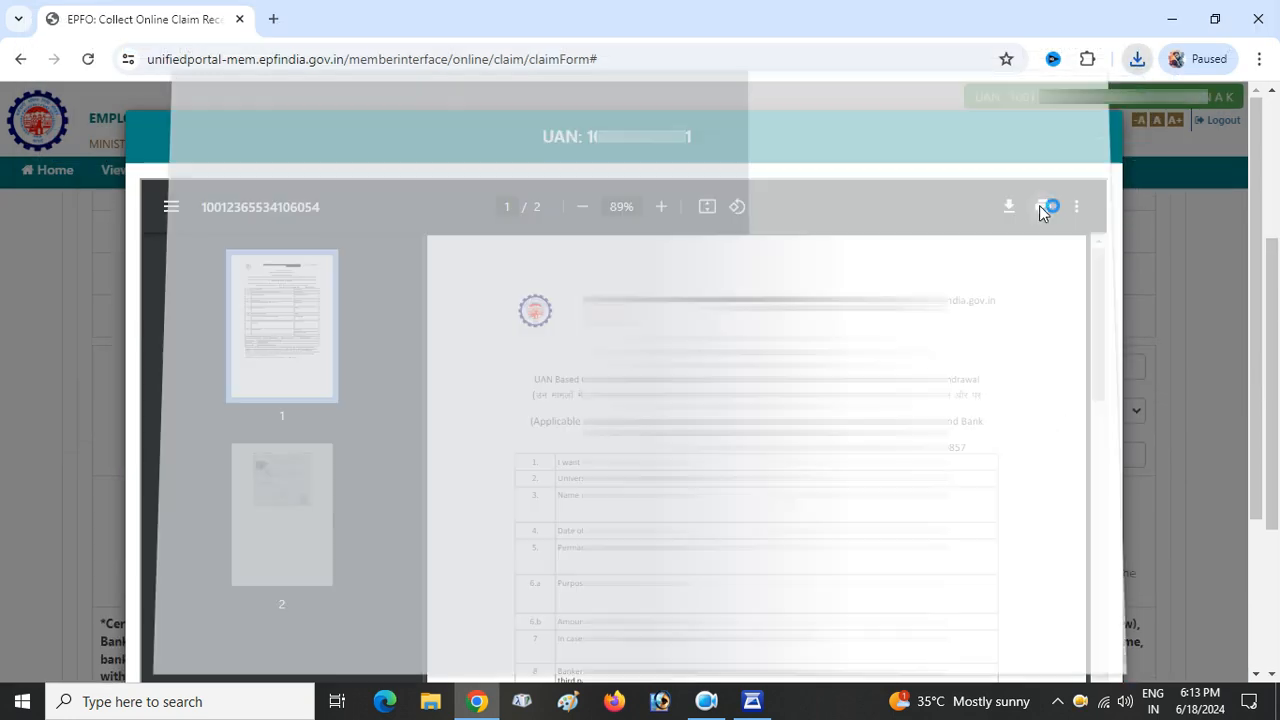
left_click(836, 378)
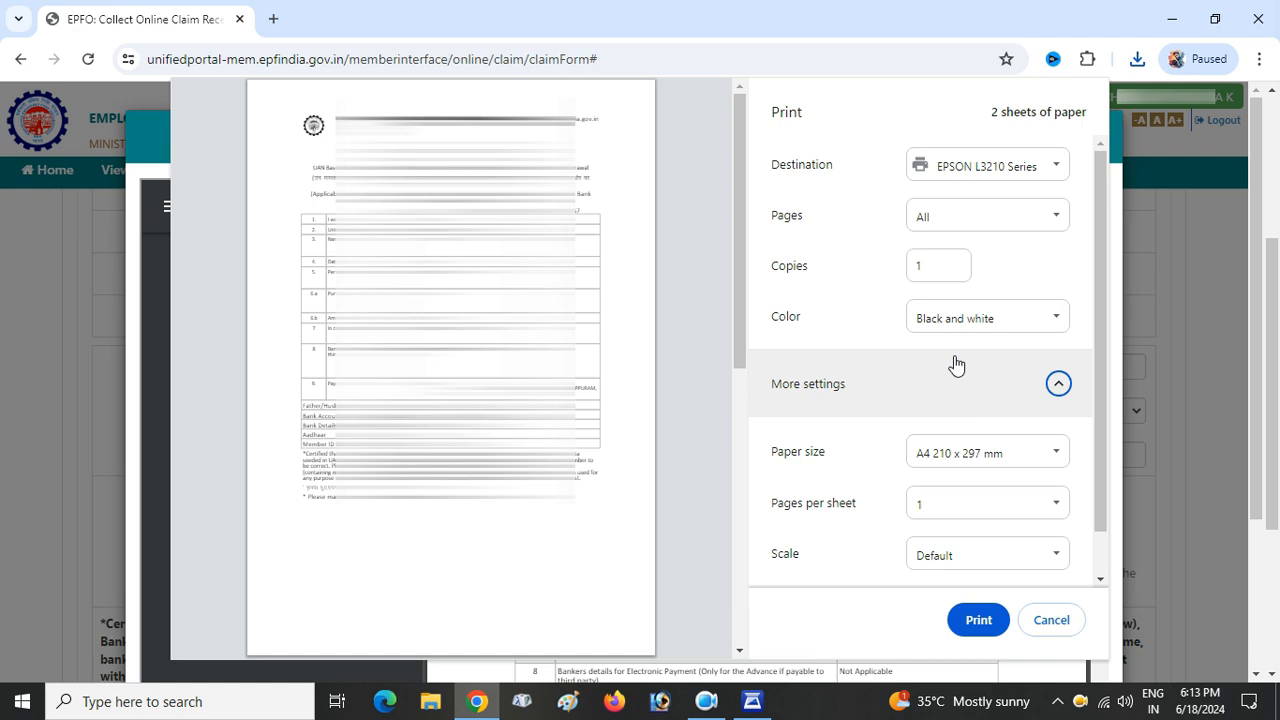
left_click(935, 217)
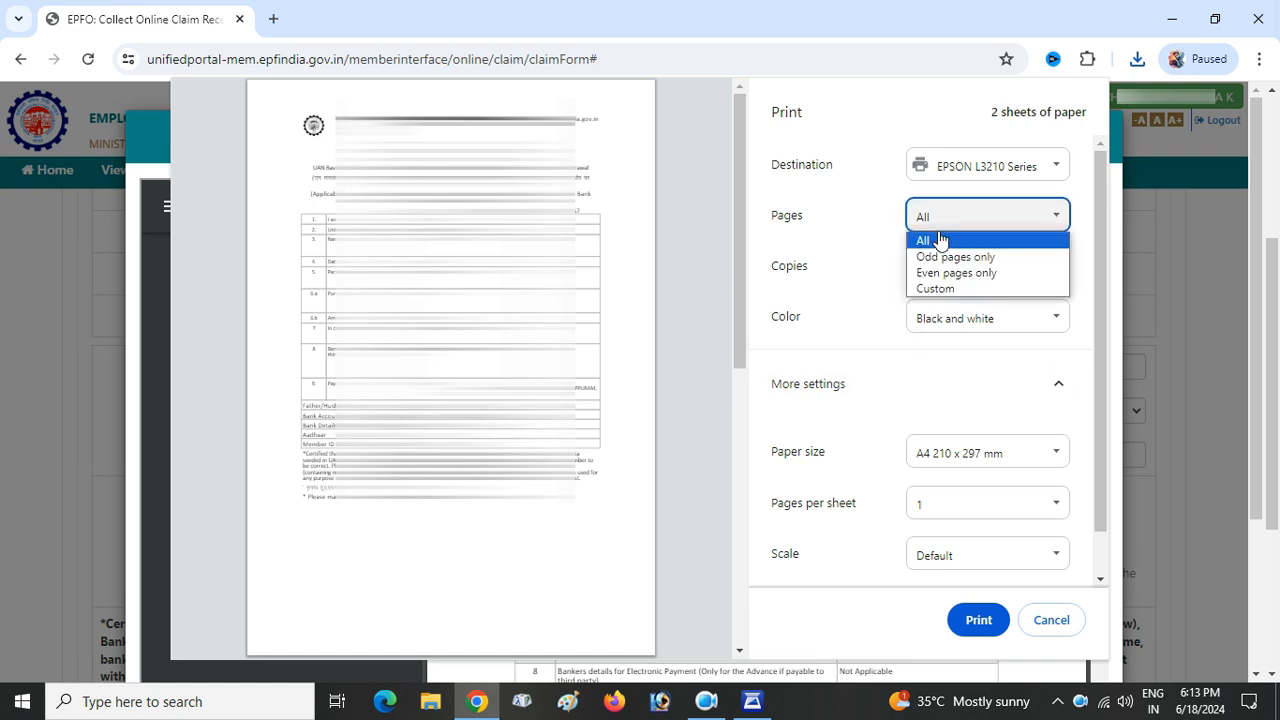
left_click(943, 288)
left_click(943, 262)
type("1")
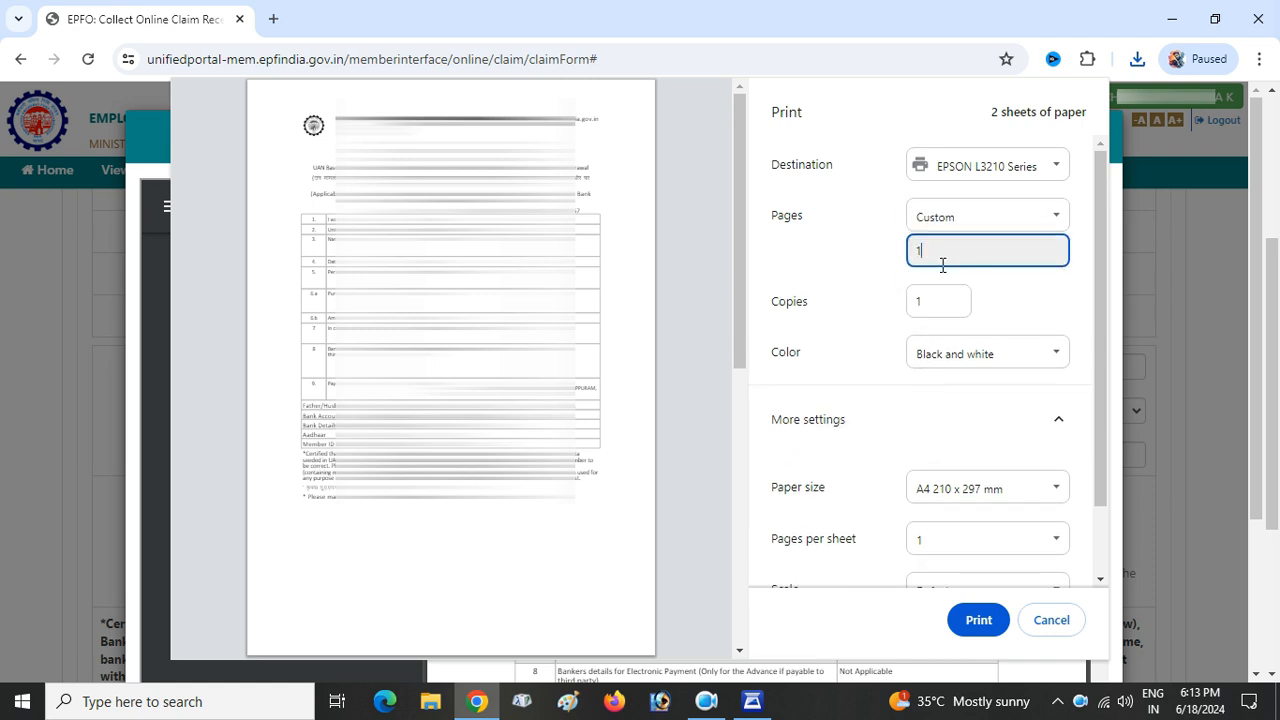
scroll(949, 389, "down", 2)
scroll(949, 389, "up", 2)
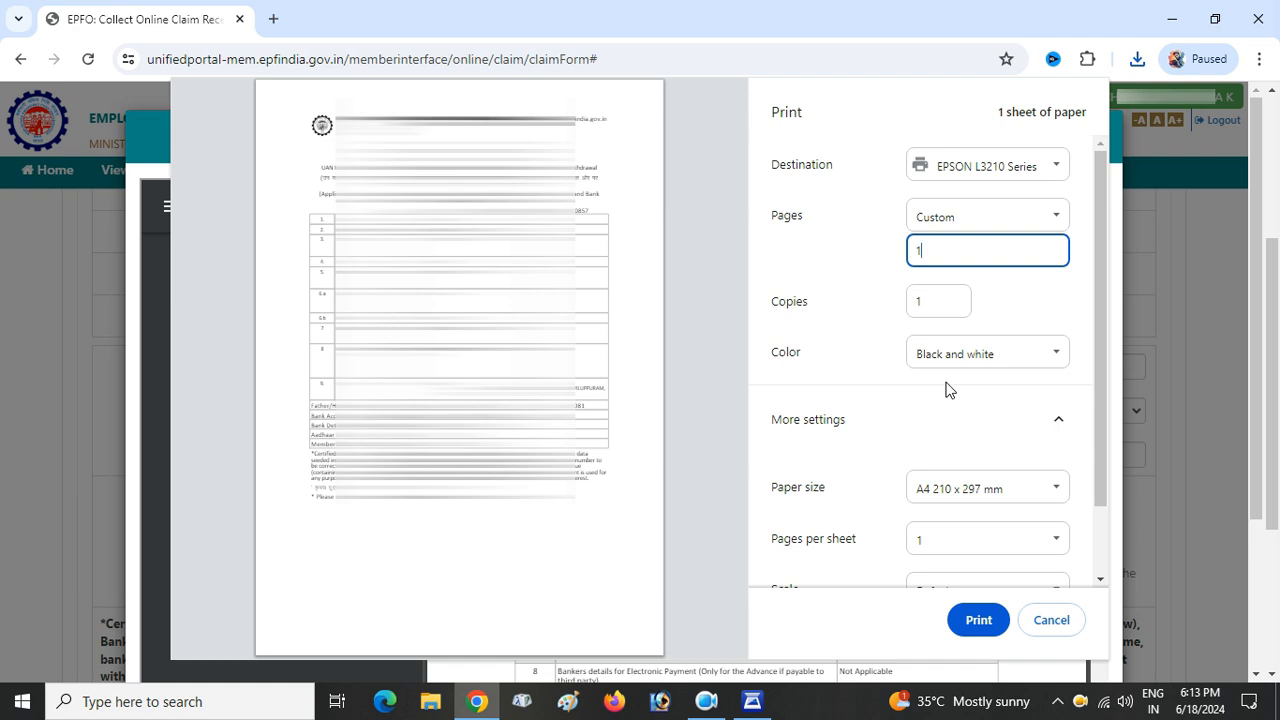
scroll(946, 386, "down", 2)
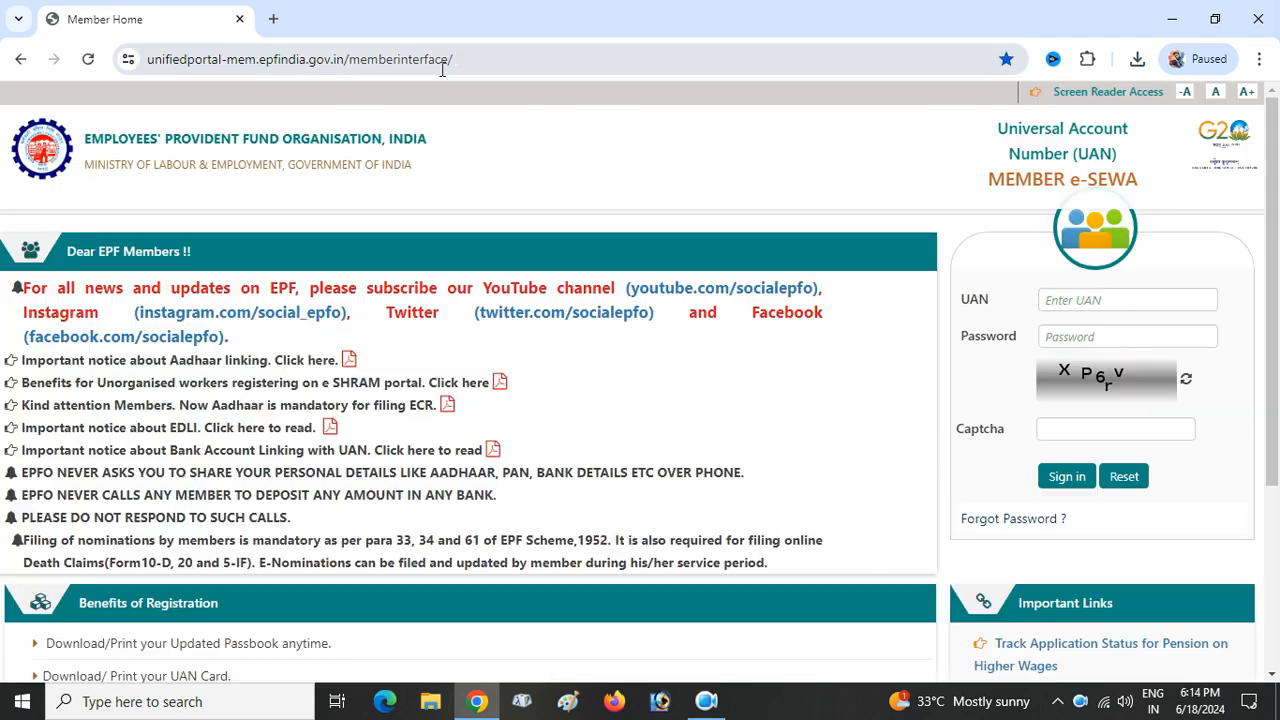